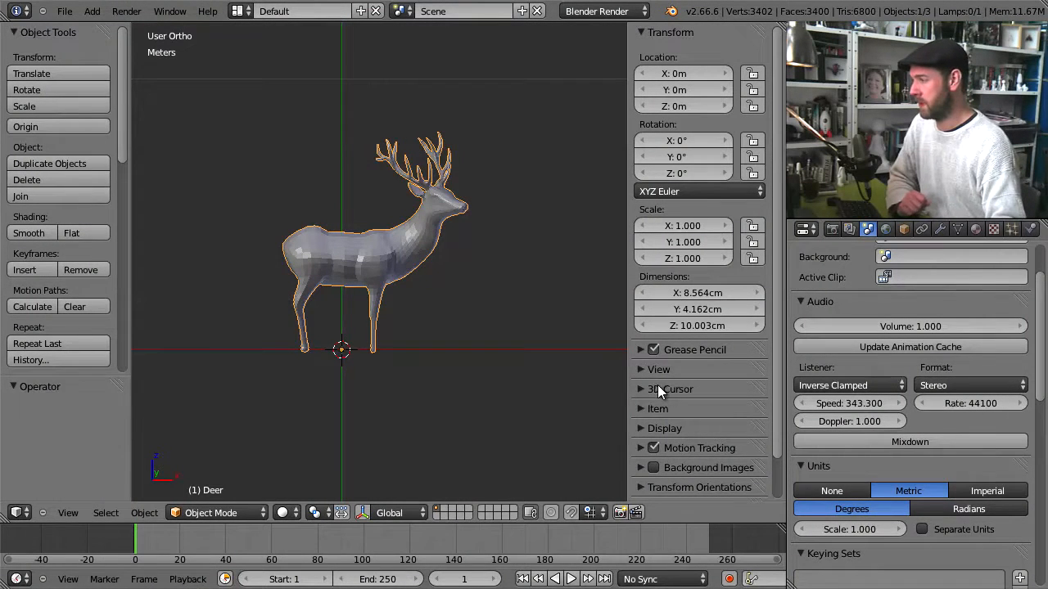
Switch the Deer object to Edit Mode and examine the thickness colouring on its legs and antlers against the smooth model.
click(249, 512)
click(240, 476)
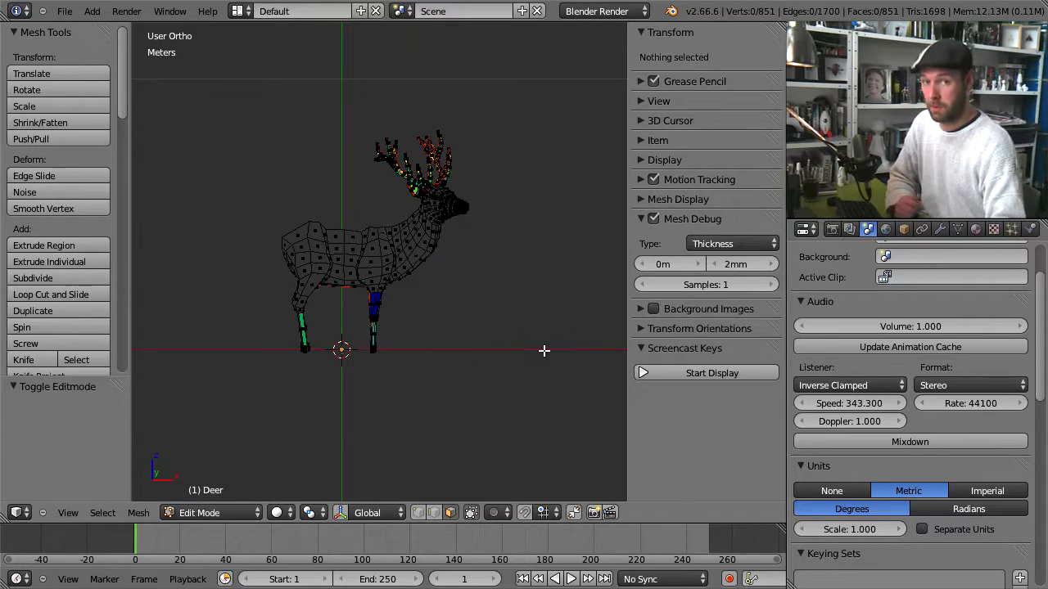
middle_drag(502, 222, 634, 228)
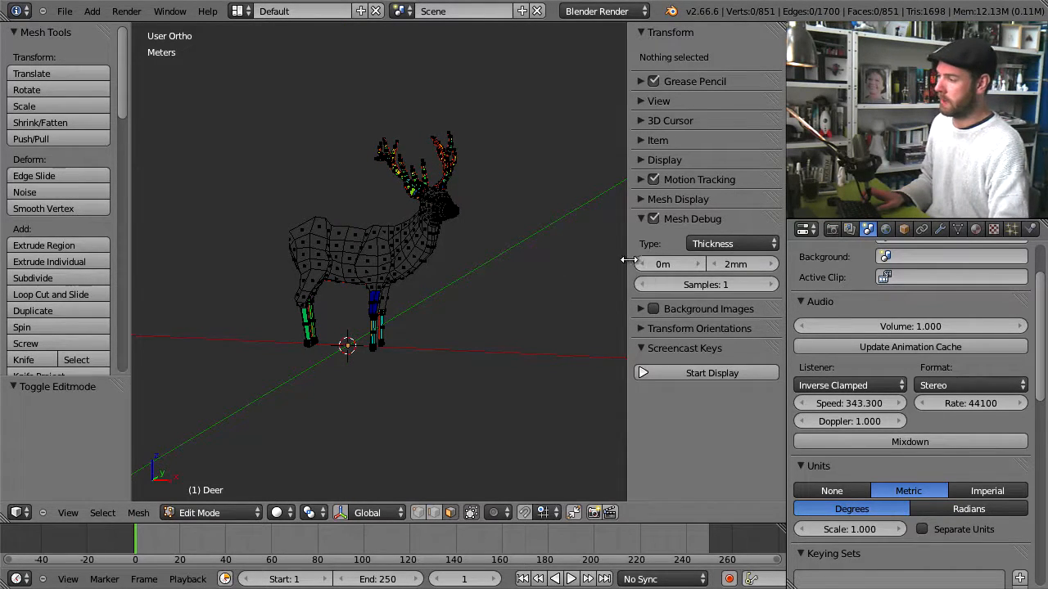
drag(627, 262, 737, 262)
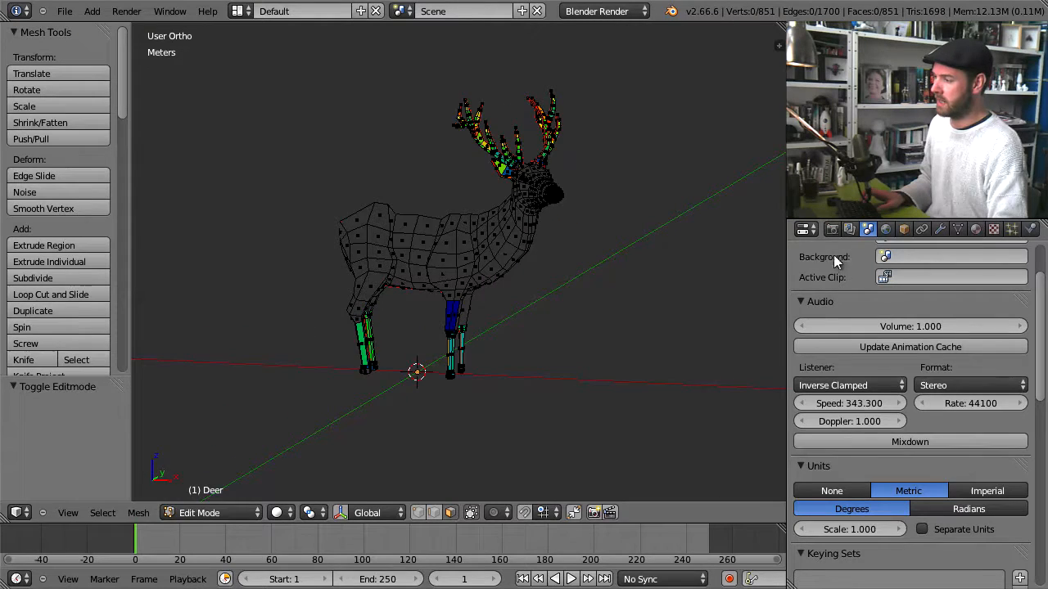
click(777, 45)
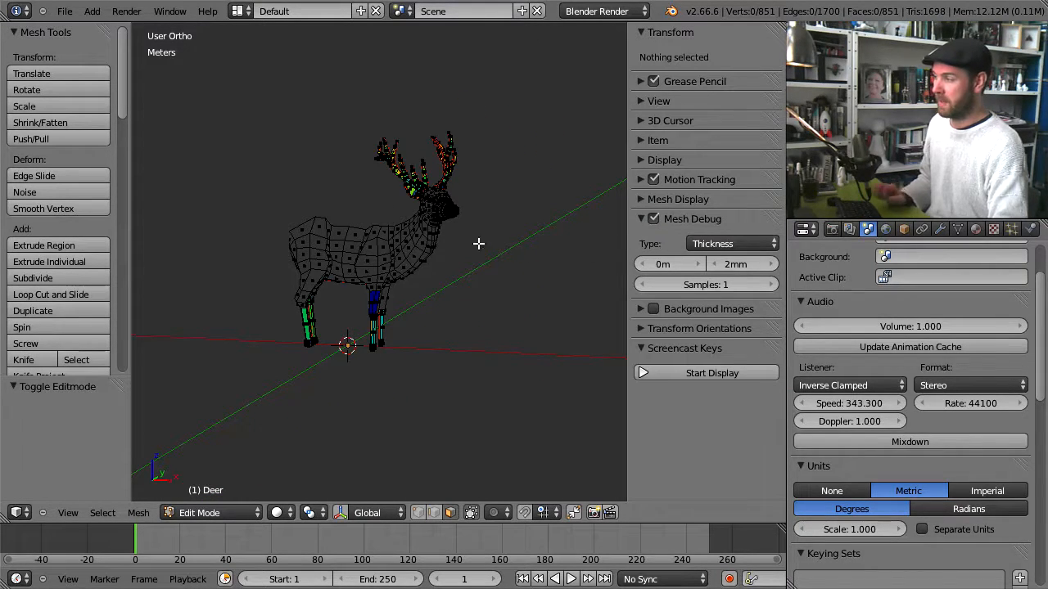
scroll(432, 171, up, 5)
shift+middle_drag(431, 170, 475, 183)
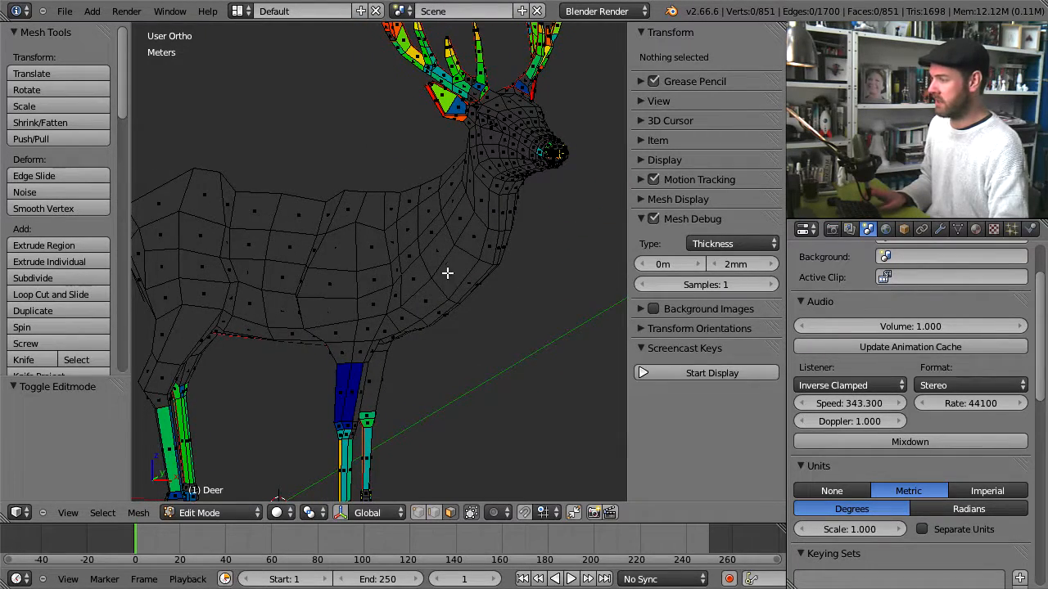
key(Tab)
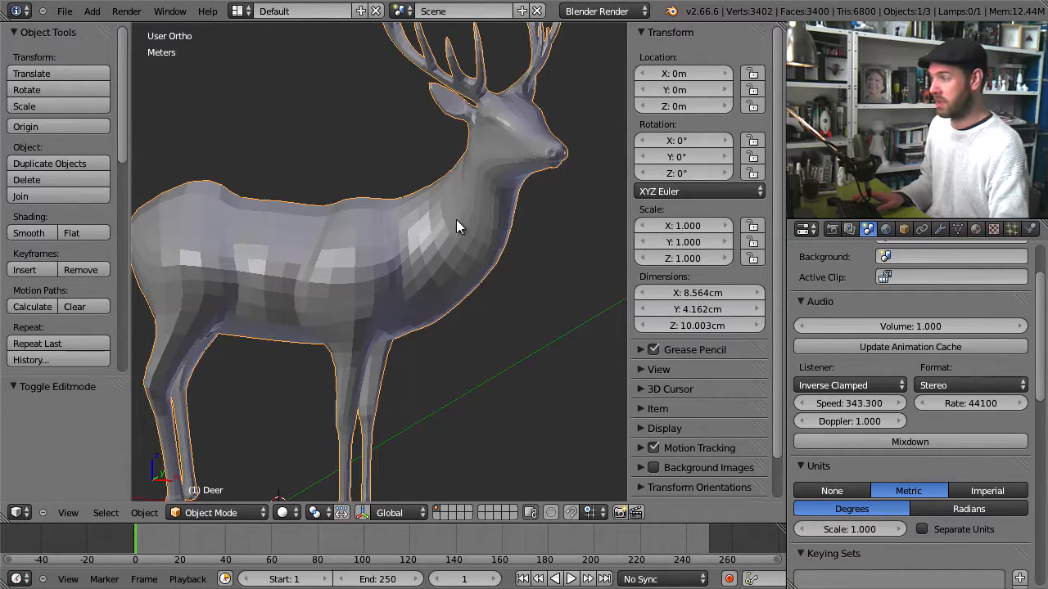
key(Tab)
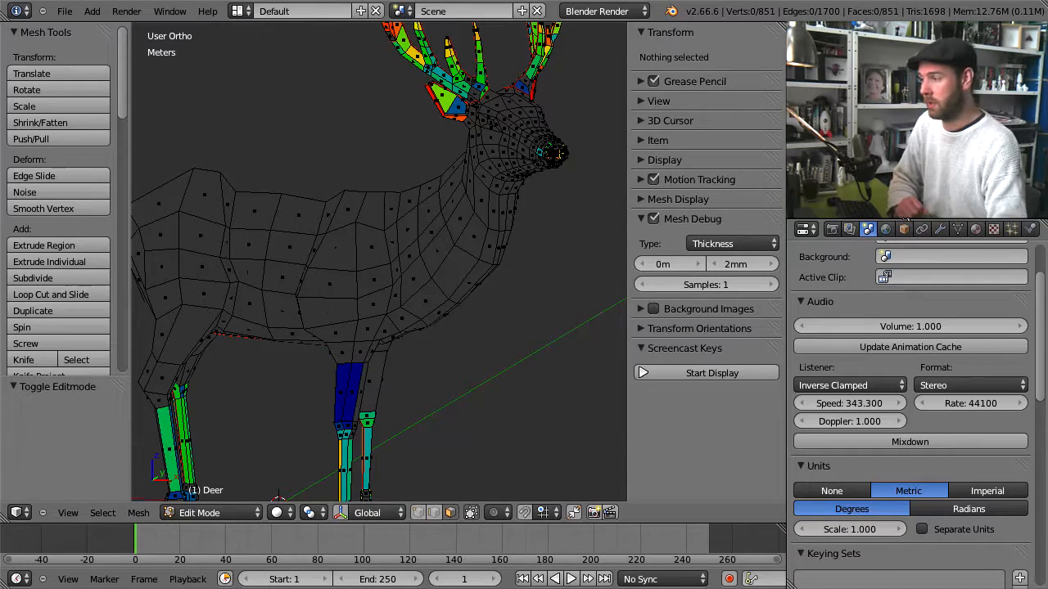
Show the deer's Subsurf modifier and toggle its Edit Mode display on and off to compare the thickness colouring.
click(941, 230)
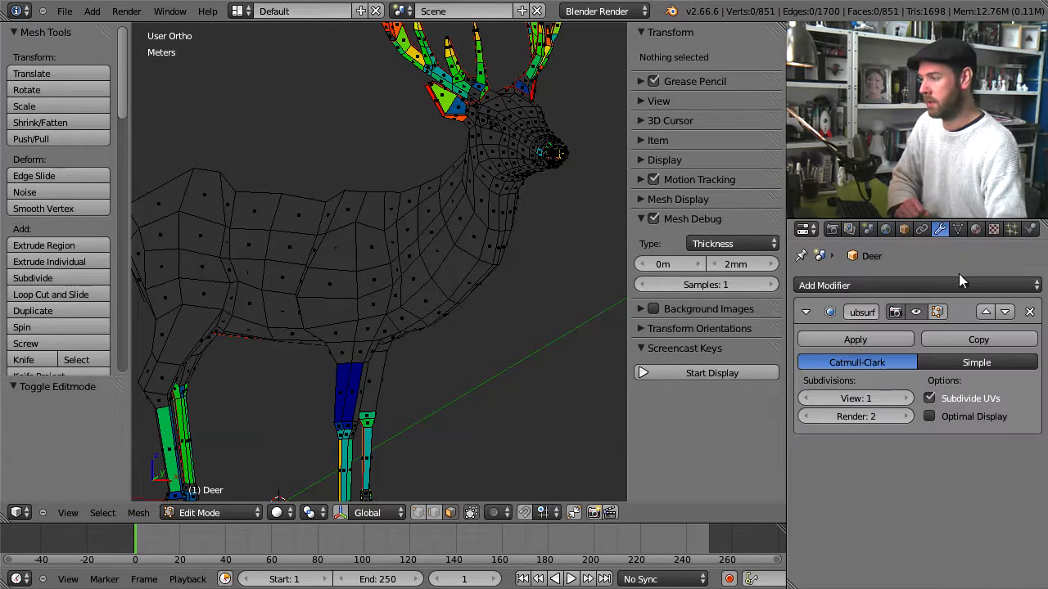
click(938, 312)
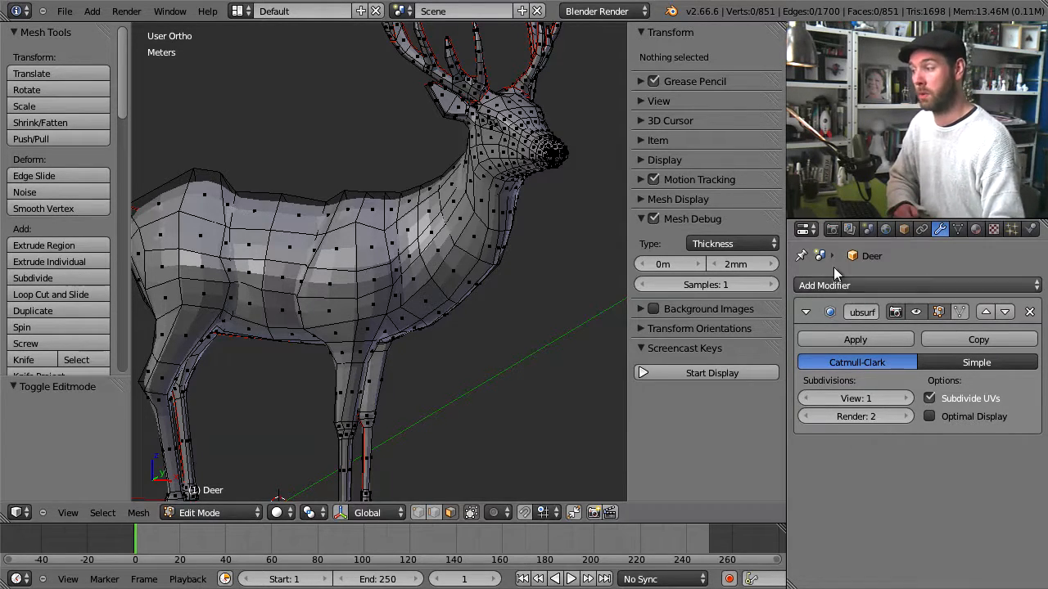
click(938, 313)
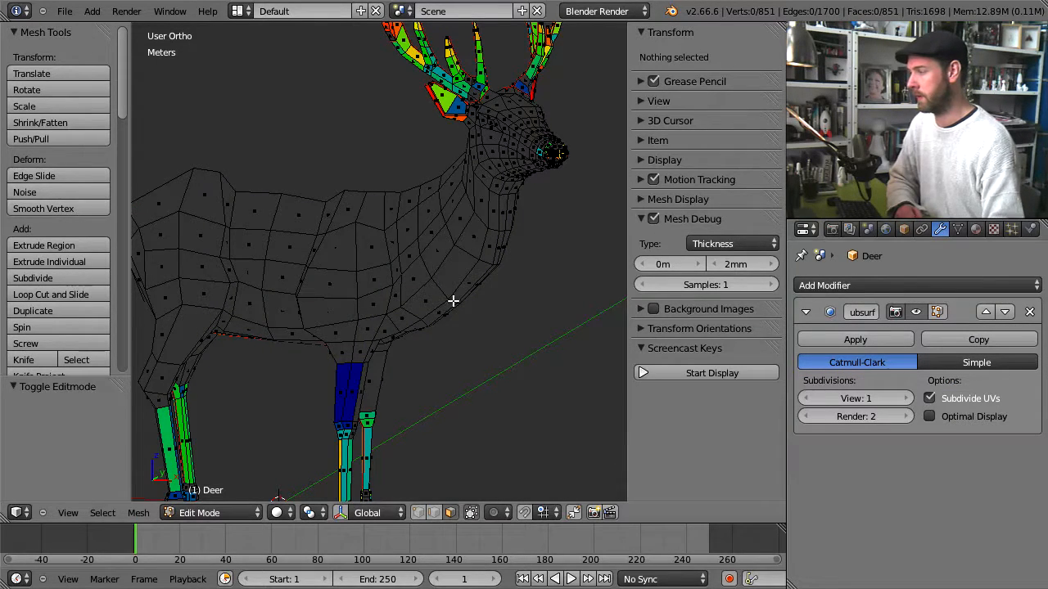
Apply the deer's Subsurf modifier in Object Mode and return to mesh editing with edge selection.
middle_drag(490, 139, 486, 178)
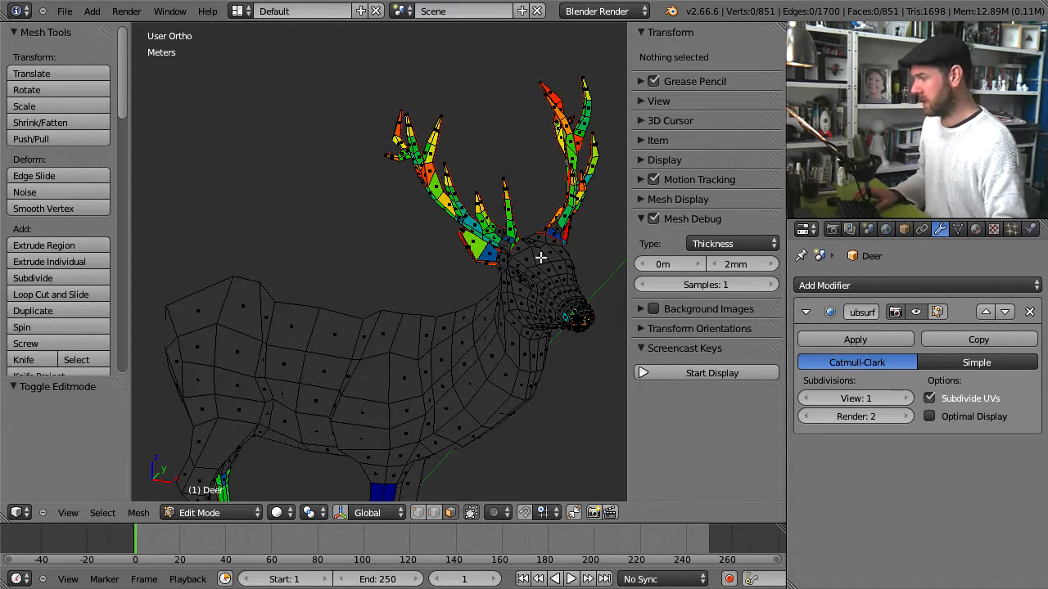
key(Tab)
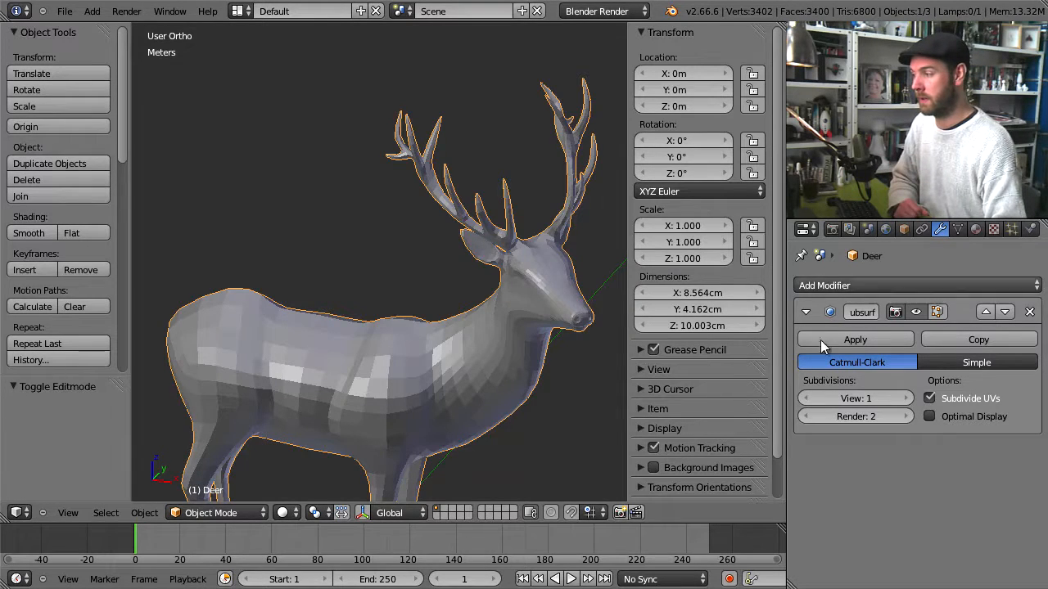
click(870, 340)
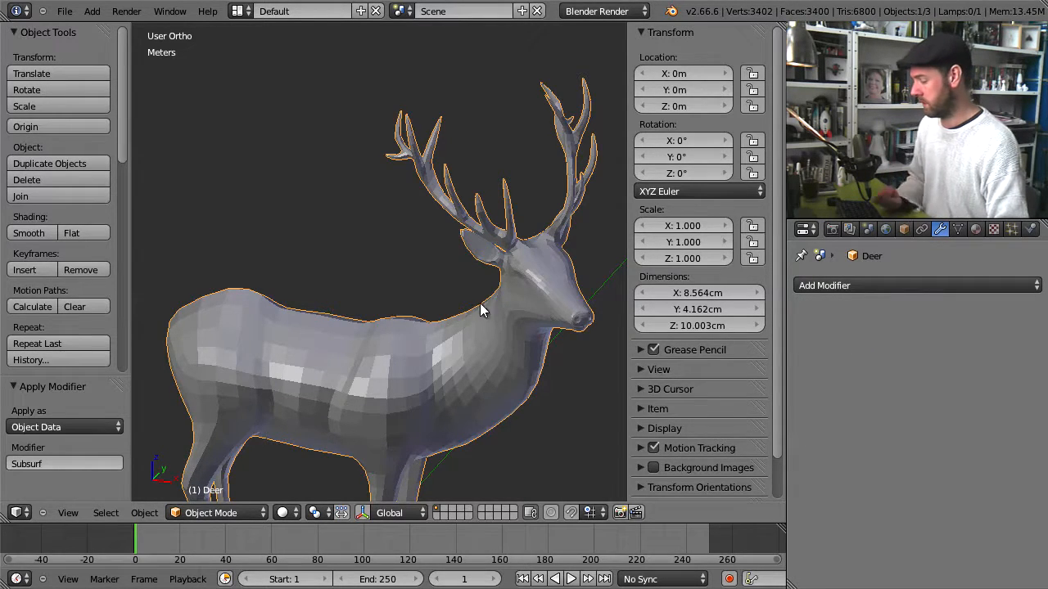
key(Tab)
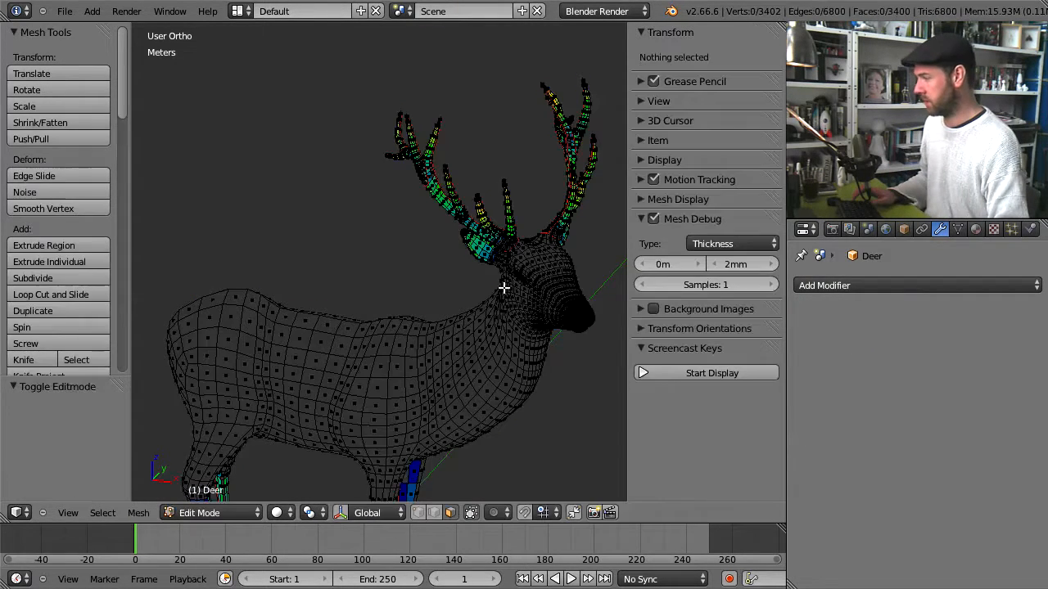
click(434, 512)
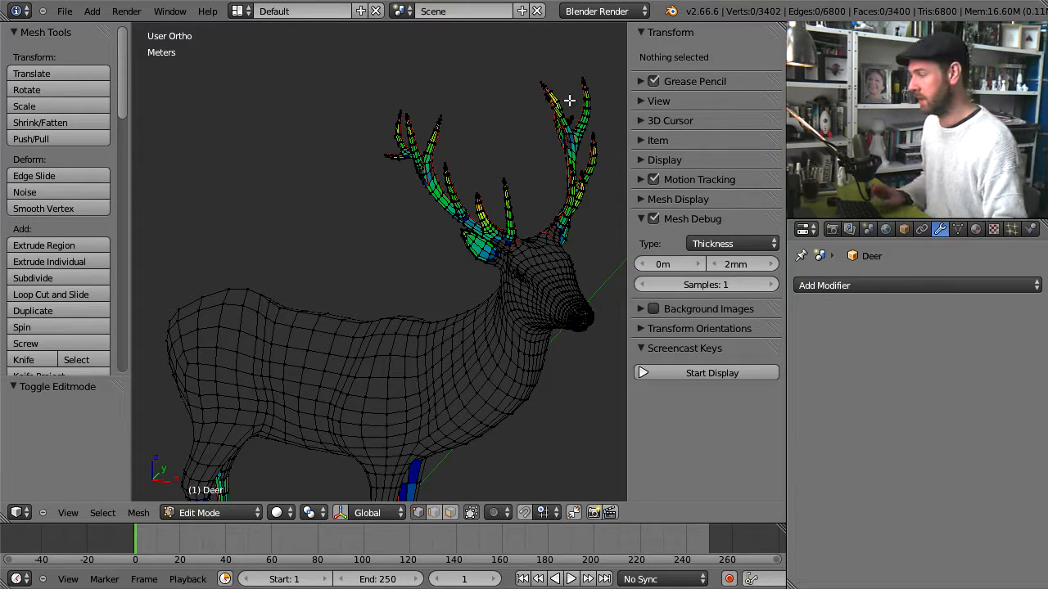
Select the whole deer mesh and scale it up uniformly by about 4.143.
scroll(527, 369, down, 4)
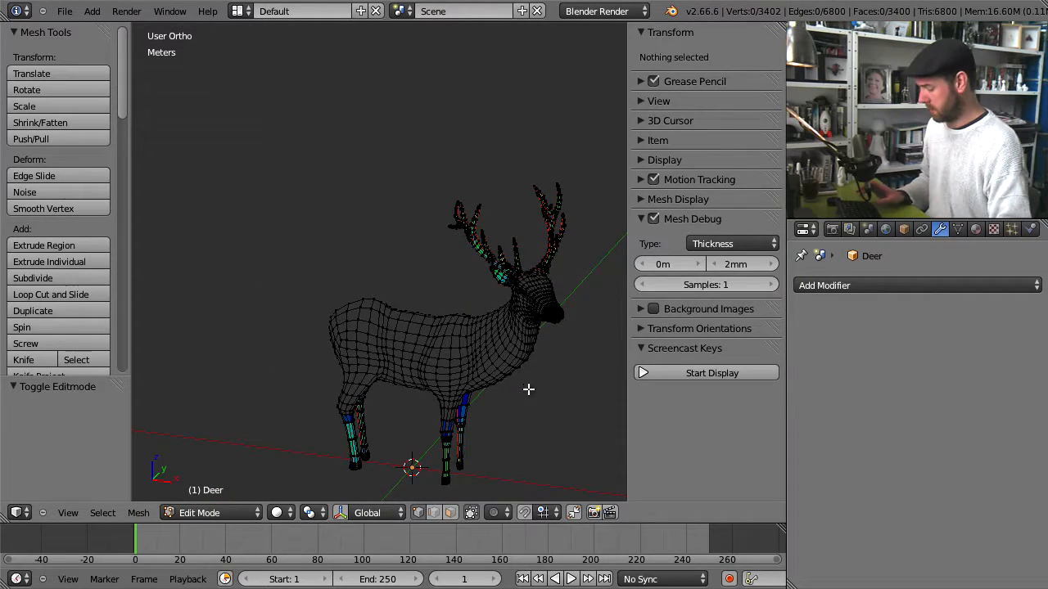
key(a)
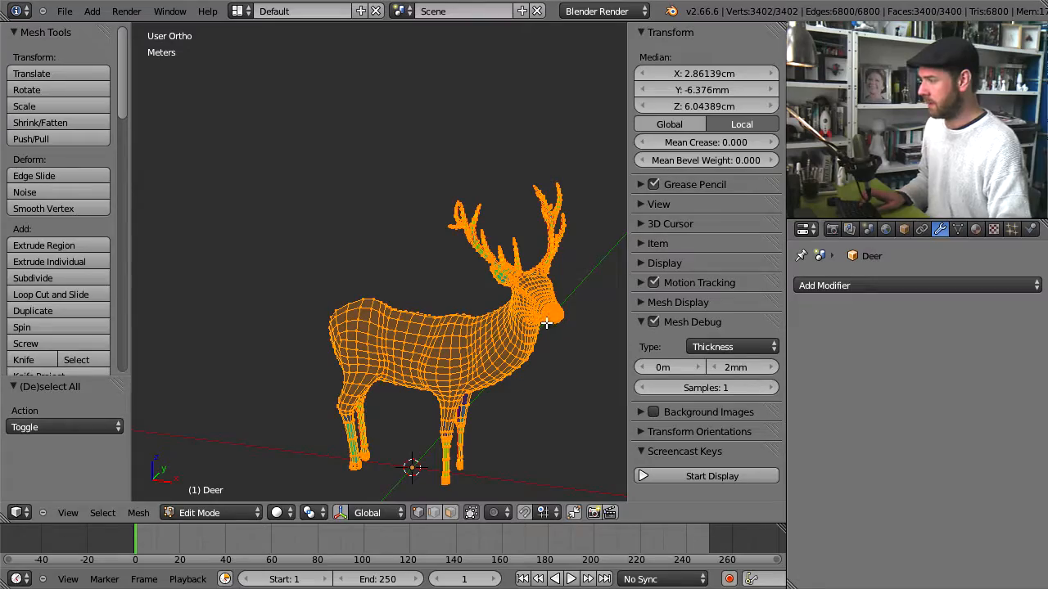
key(s)
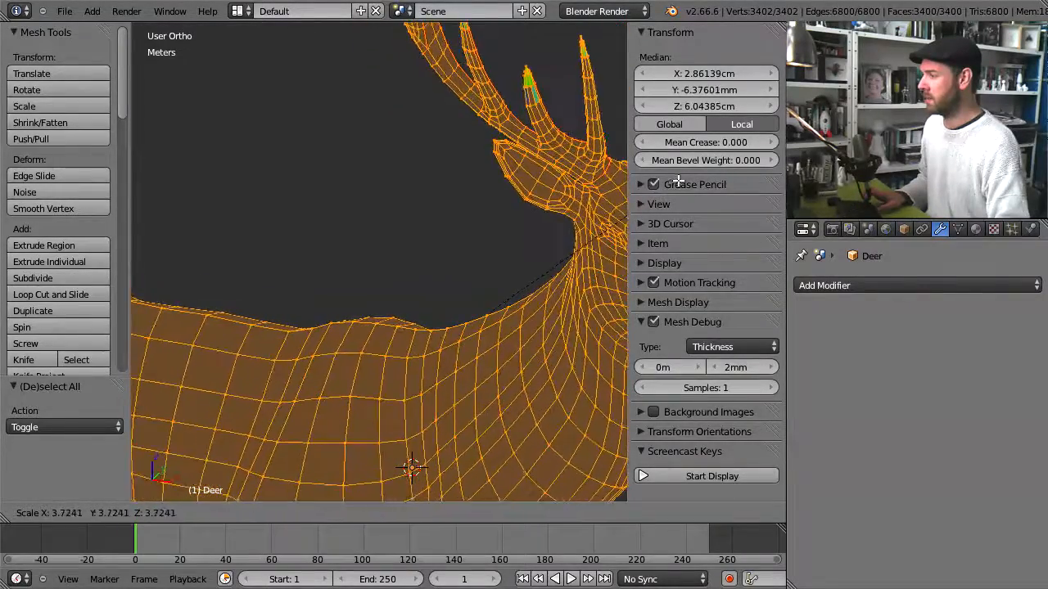
click(708, 185)
middle_drag(526, 199, 461, 286)
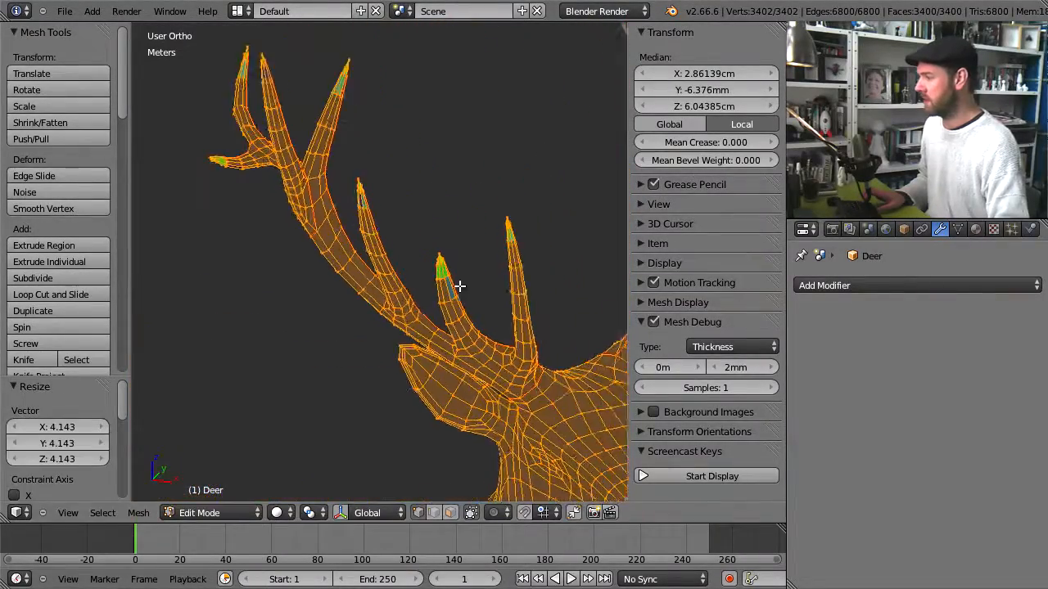
Enlarge the selected deer mesh further by a uniform factor of about 1.291, watching the antler points' thickness colours.
scroll(452, 240, up, 3)
key(s)
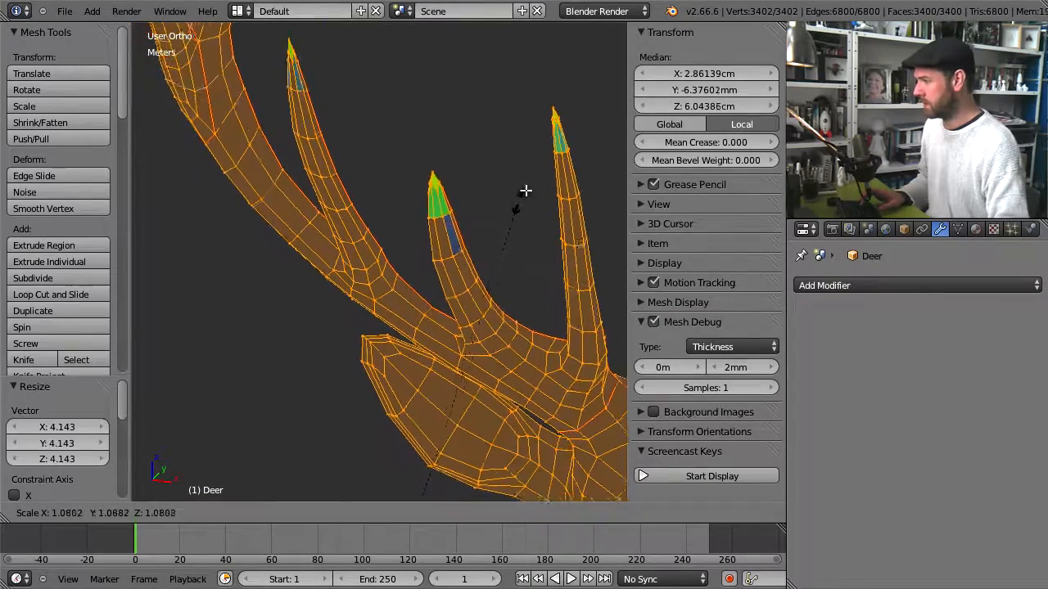
click(575, 113)
middle_drag(575, 112, 437, 325)
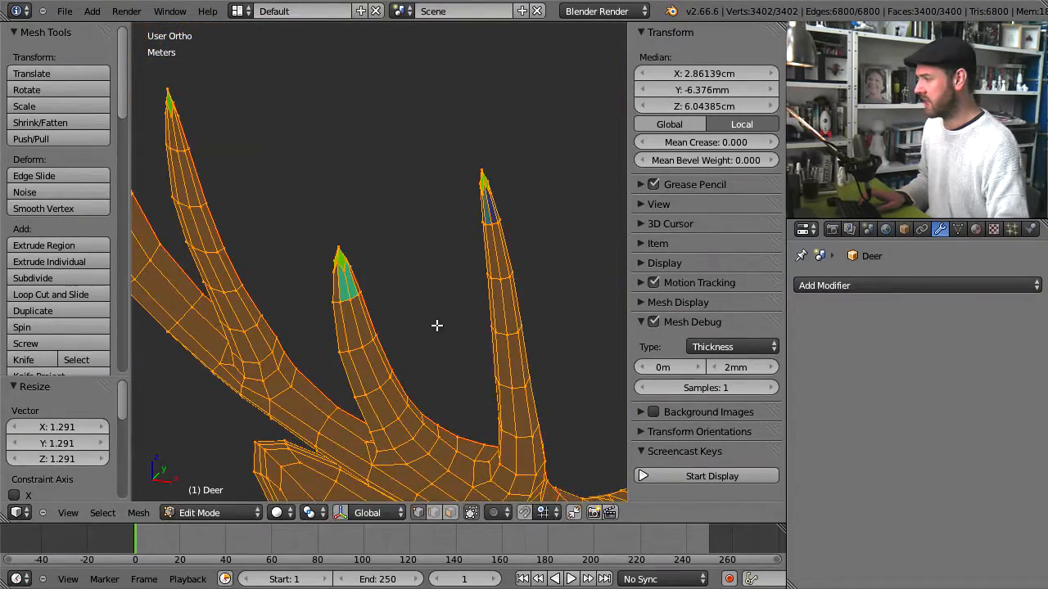
Scale the selected mesh up once more by about 1.401 and inspect the tip of the short antler point.
key(s)
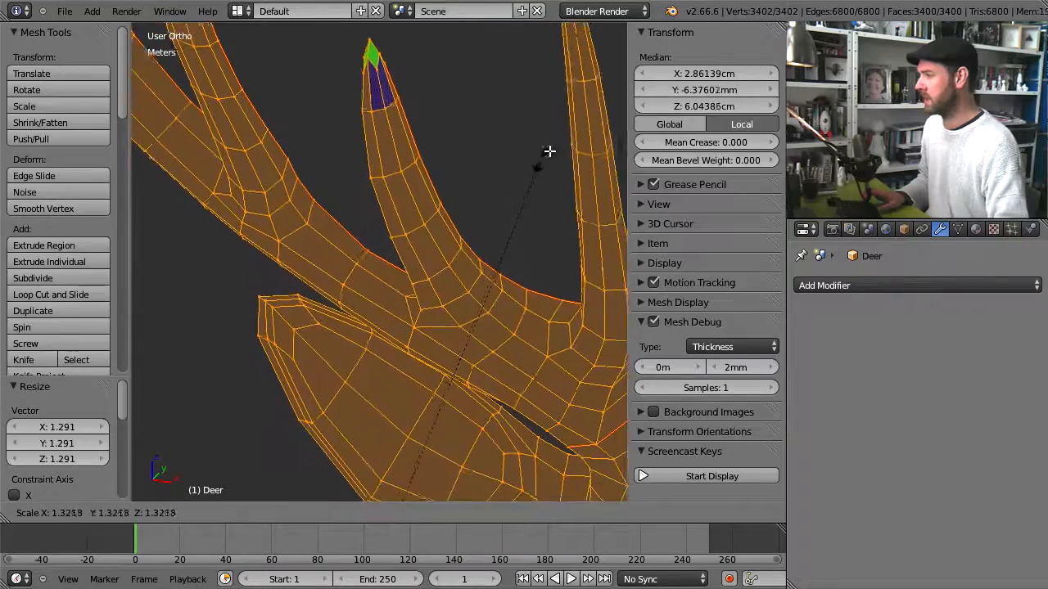
click(565, 117)
scroll(503, 187, down, 5)
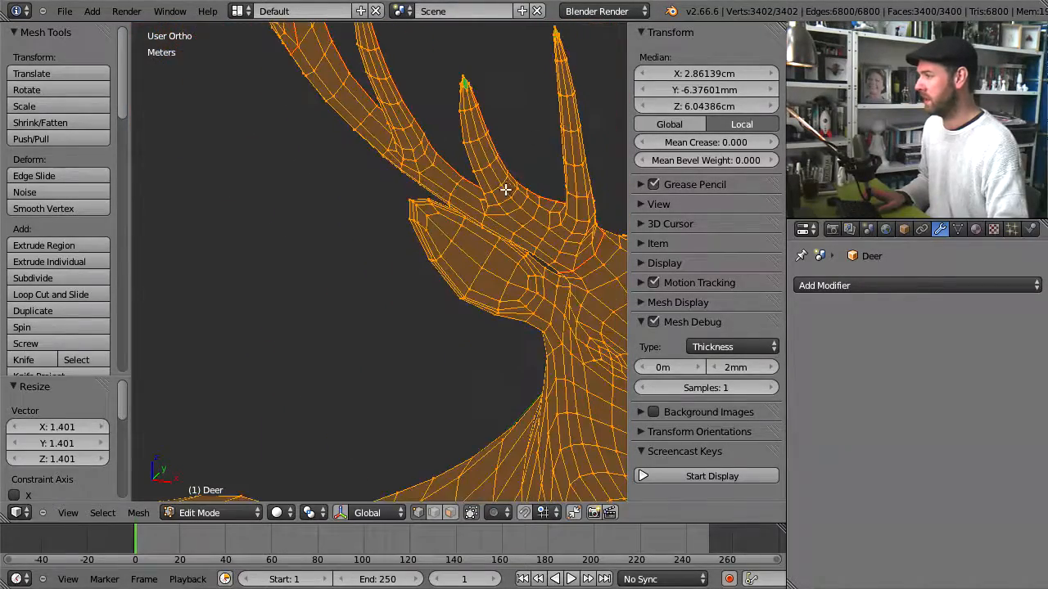
shift+middle_drag(502, 188, 487, 234)
scroll(430, 262, up, 5)
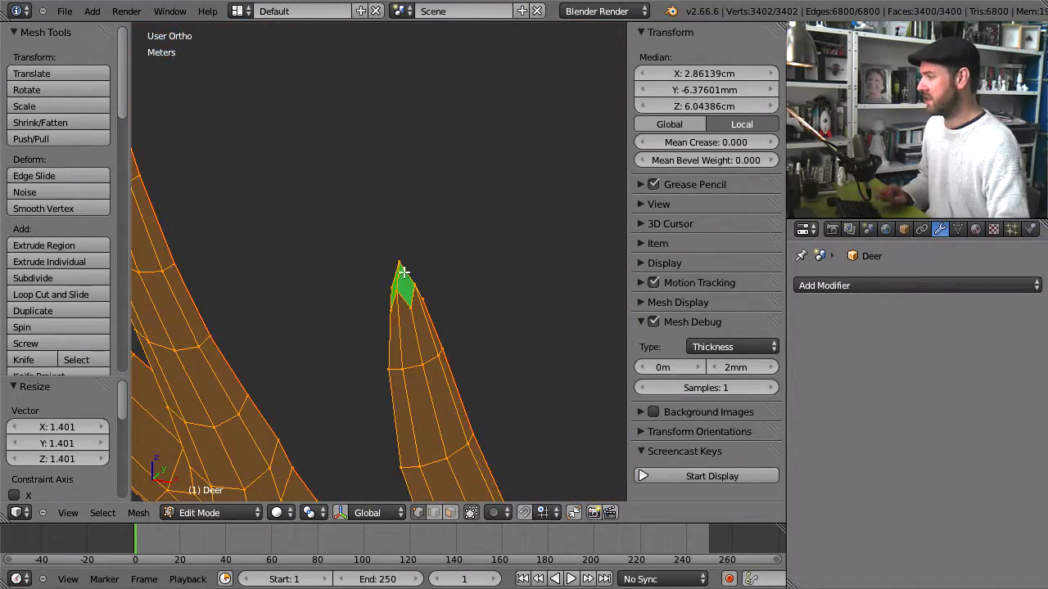
shift+middle_drag(405, 269, 404, 293)
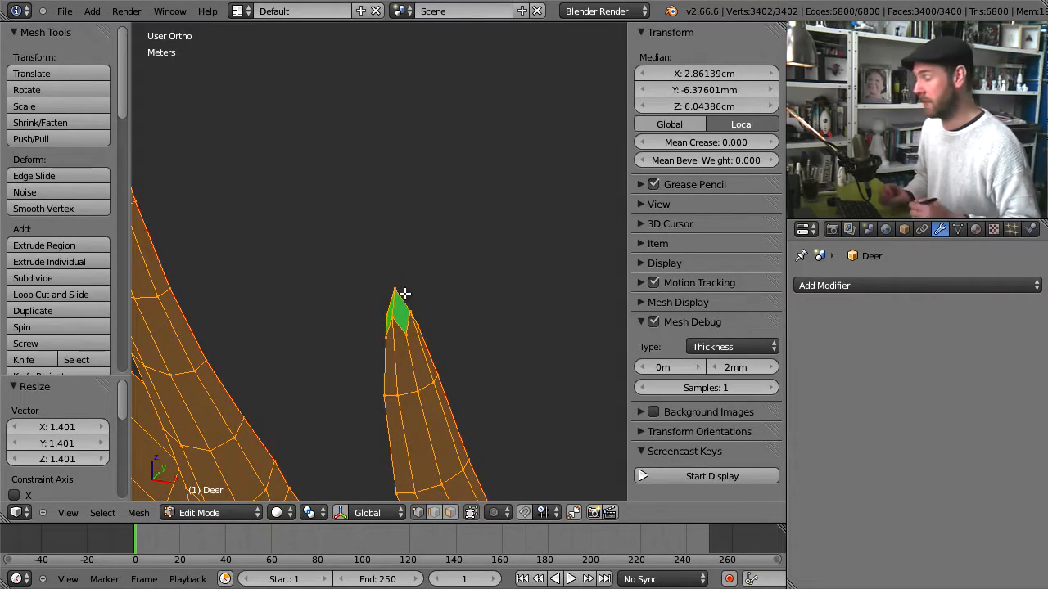
Deselect the mesh and check the whole enlarged deer for remaining thickness colours.
scroll(483, 258, down, 8)
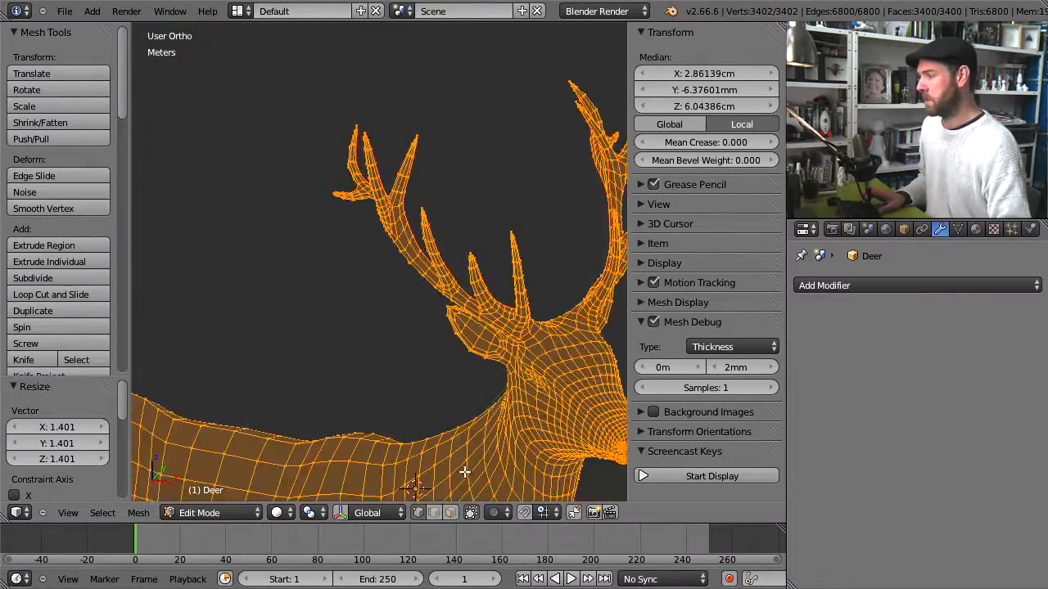
scroll(480, 395, down, 4)
shift+middle_drag(480, 396, 515, 296)
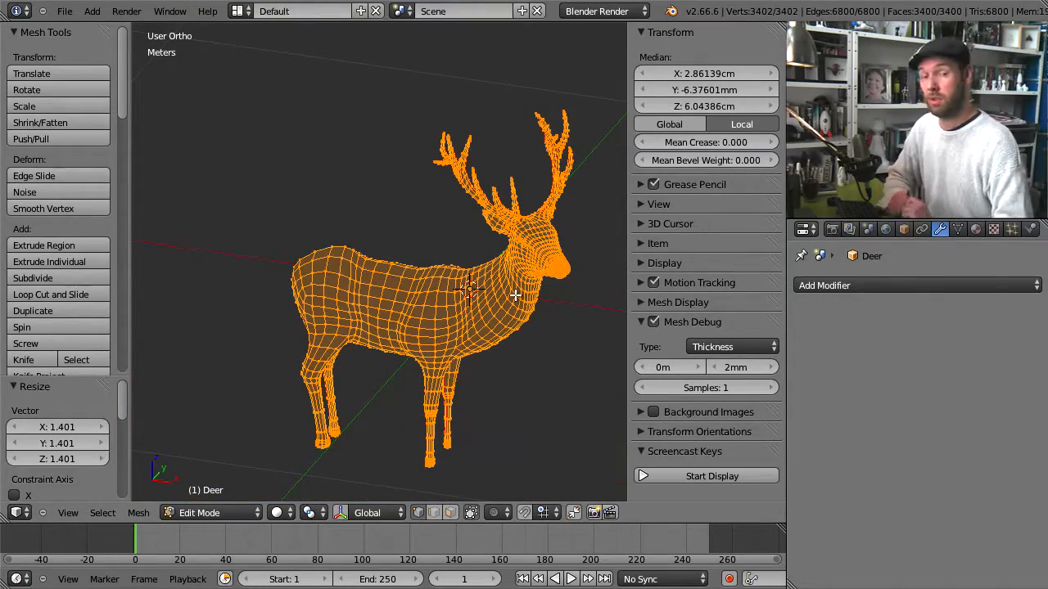
key(a)
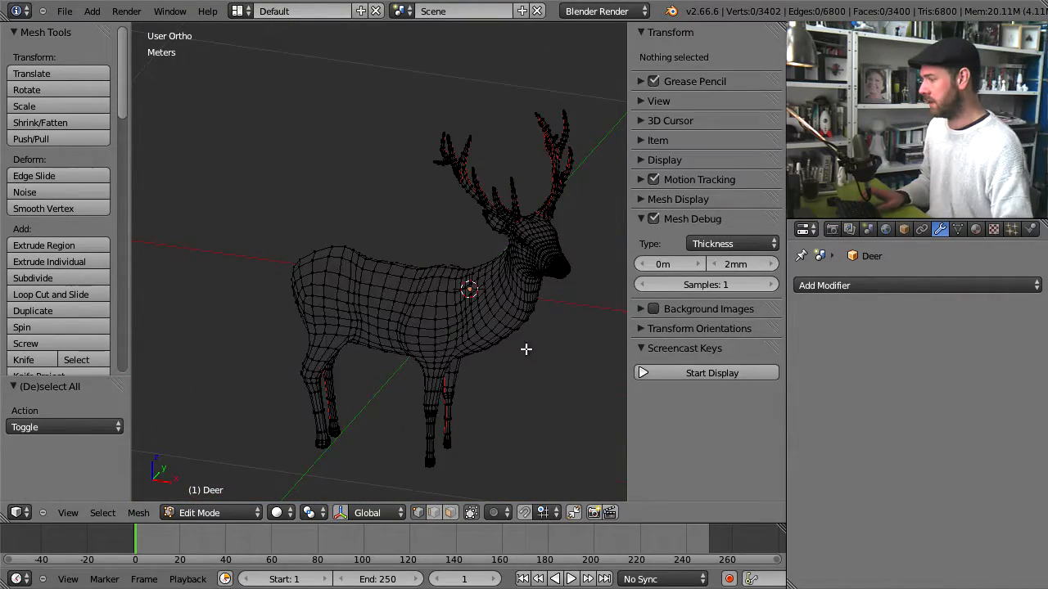
middle_drag(526, 346, 438, 301)
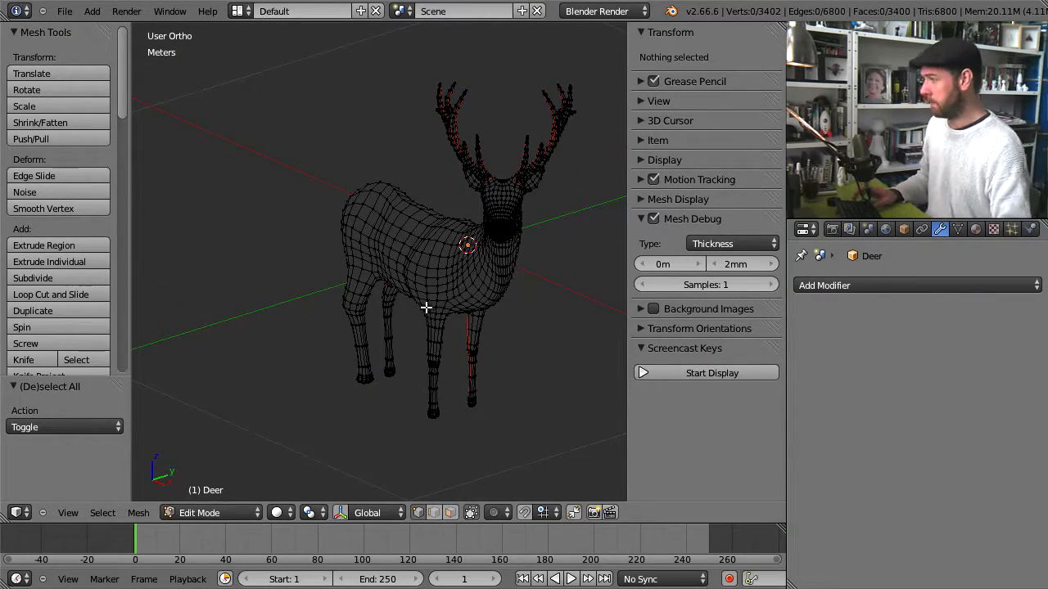
Return to Object Mode, check the deer's dimensions and calculate its volume with the Print3D tools.
key(Tab)
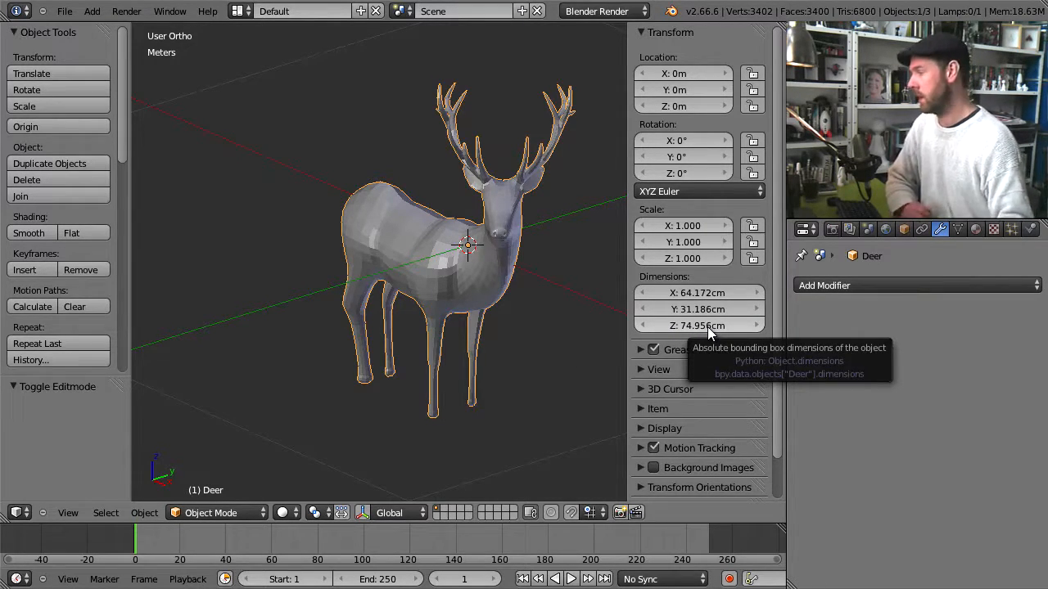
drag(121, 126, 128, 269)
scroll(59, 80, down, 2)
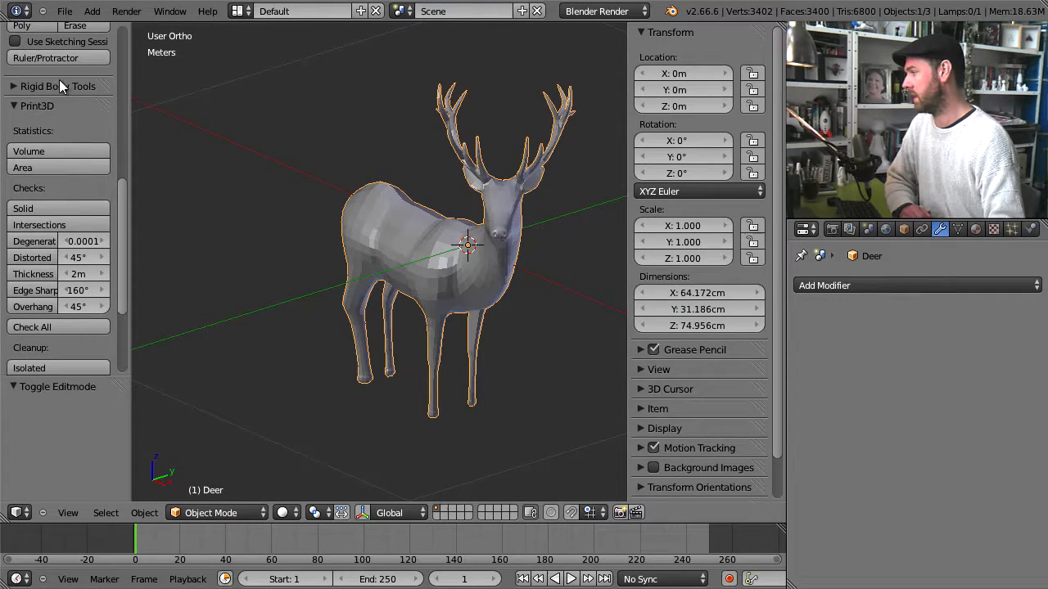
click(62, 152)
drag(122, 188, 132, 263)
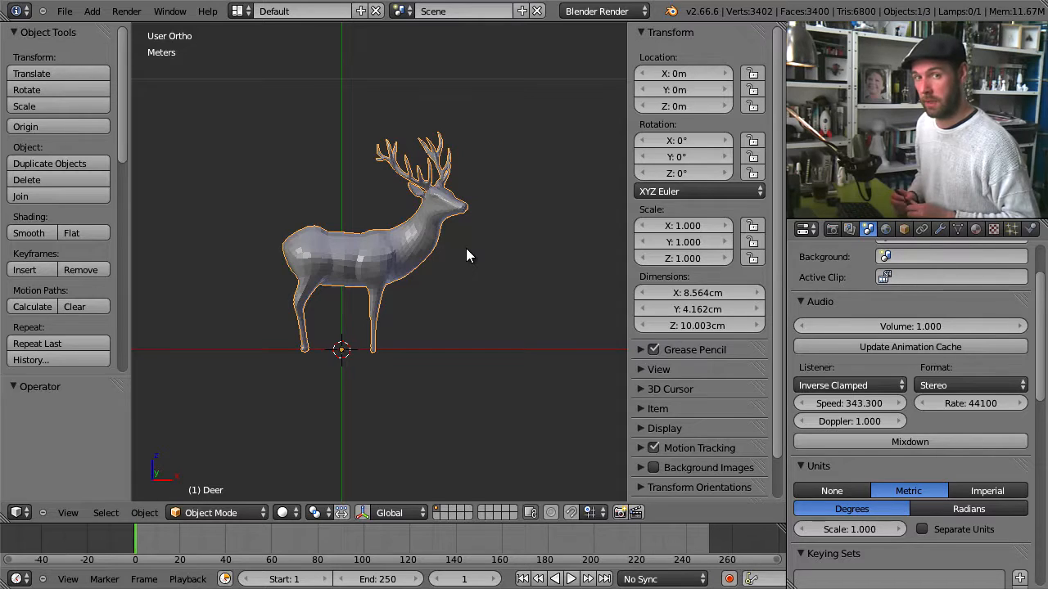
Put the original-size deer in Edit Mode, start the Screencast Keys display and inspect the legs and belly from below.
click(244, 510)
click(232, 479)
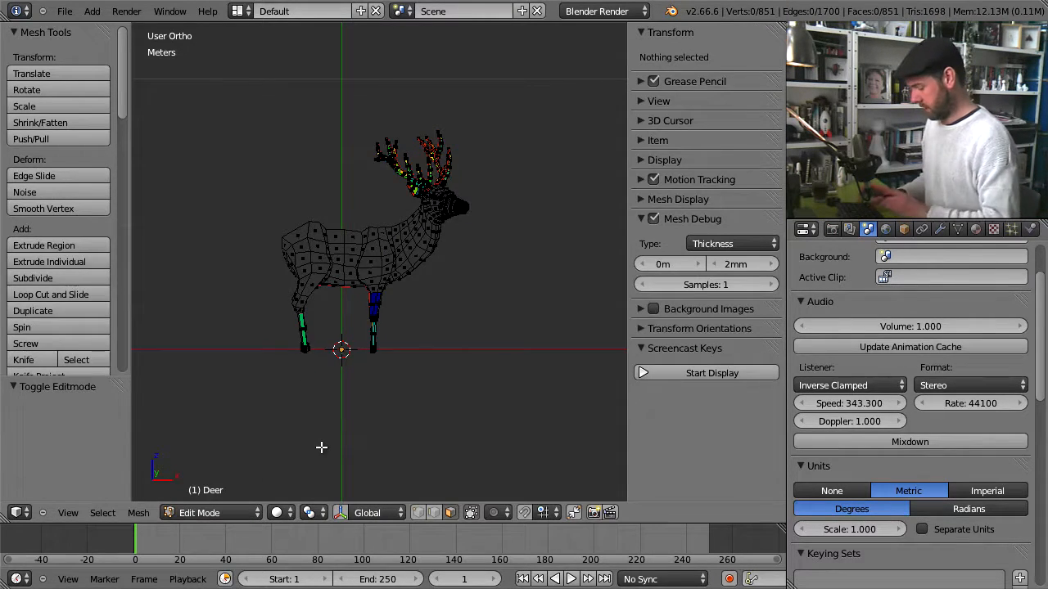
key(shift+alt+c)
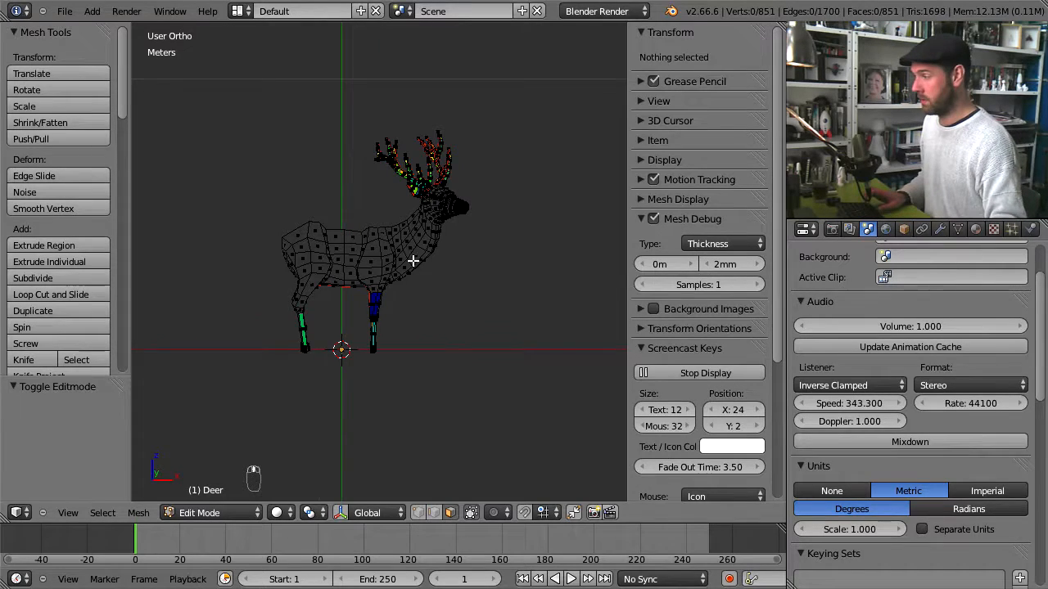
middle_drag(413, 260, 398, 281)
middle_drag(349, 303, 331, 309)
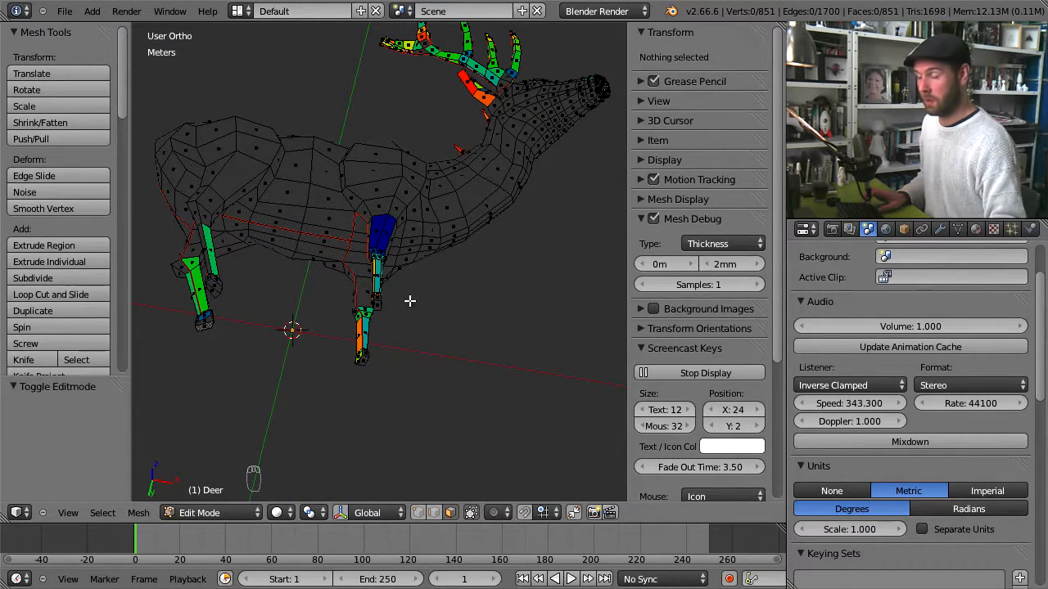
Move the thin face on the upper front leg outward by about 0.29 mm.
middle_drag(409, 301, 423, 369)
scroll(440, 303, up, 5)
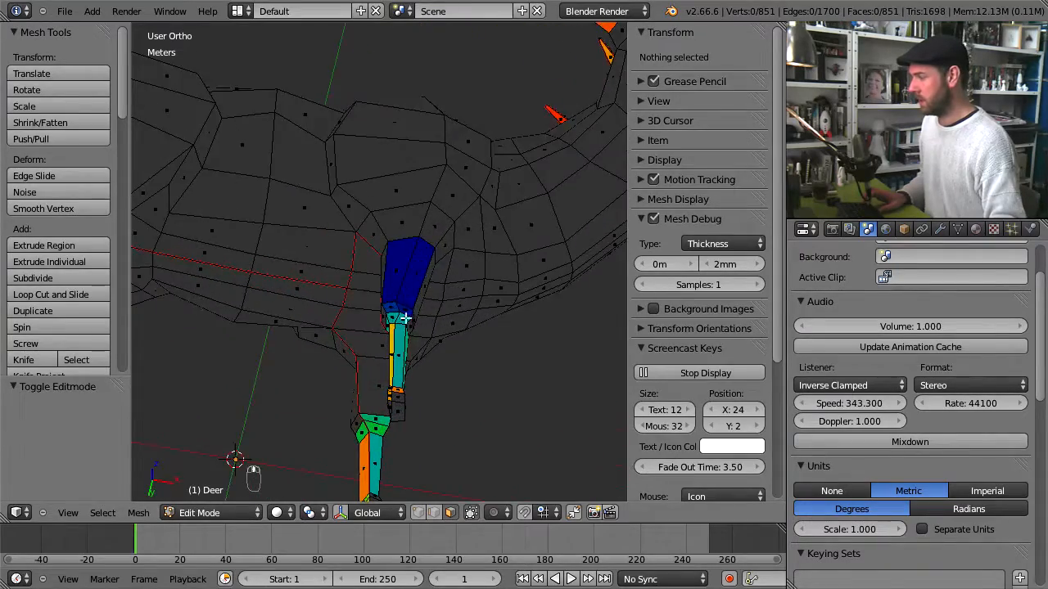
mouse_move(405, 317)
middle_down()
mouse_move(458, 295)
mouse_move(461, 316)
mouse_move(405, 328)
middle_up()
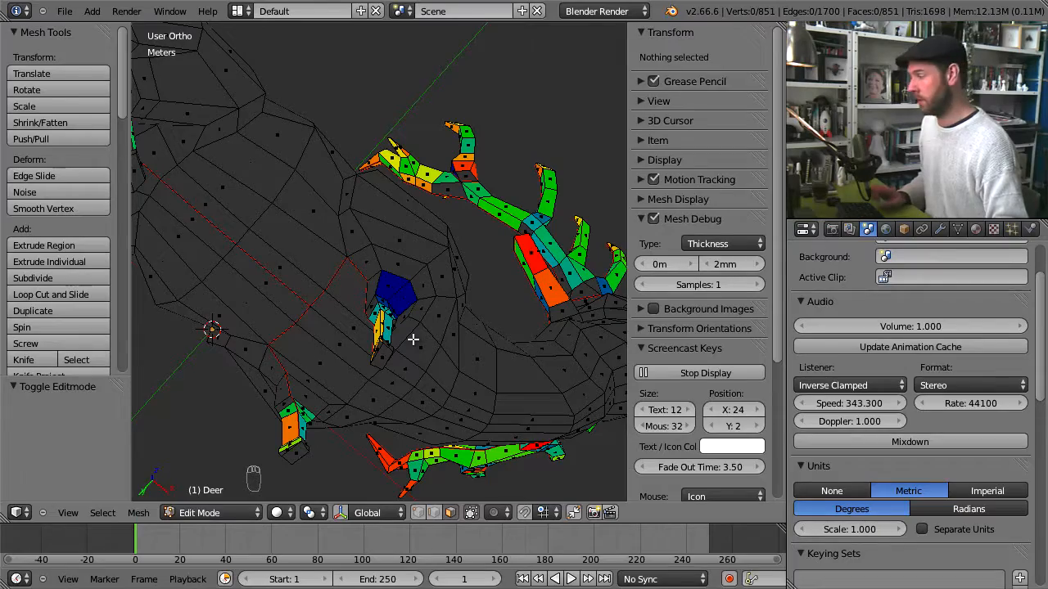
right_click(422, 299)
scroll(419, 295, up, 3)
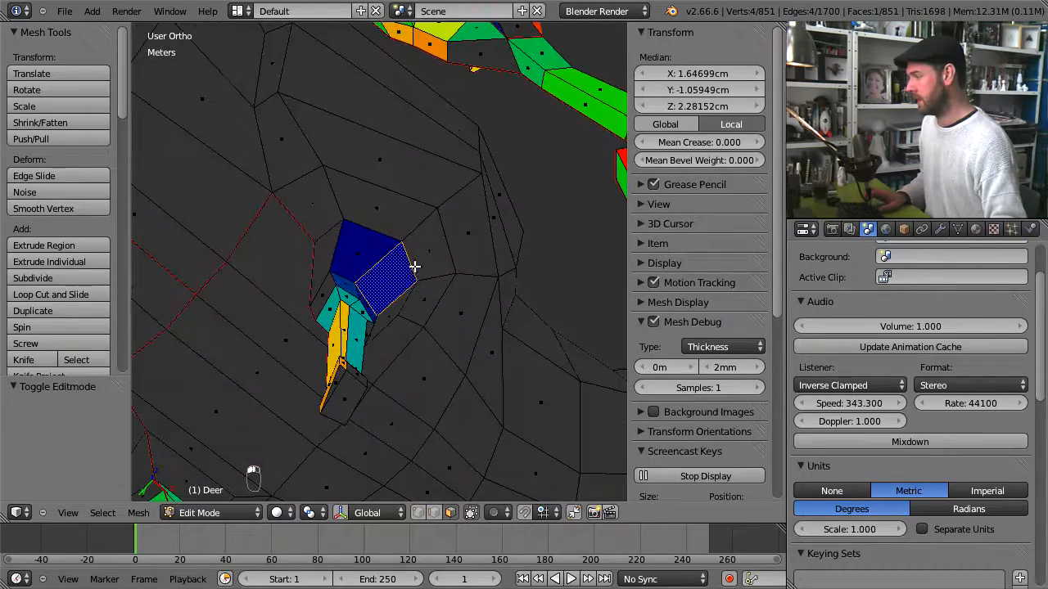
middle_drag(415, 265, 394, 284)
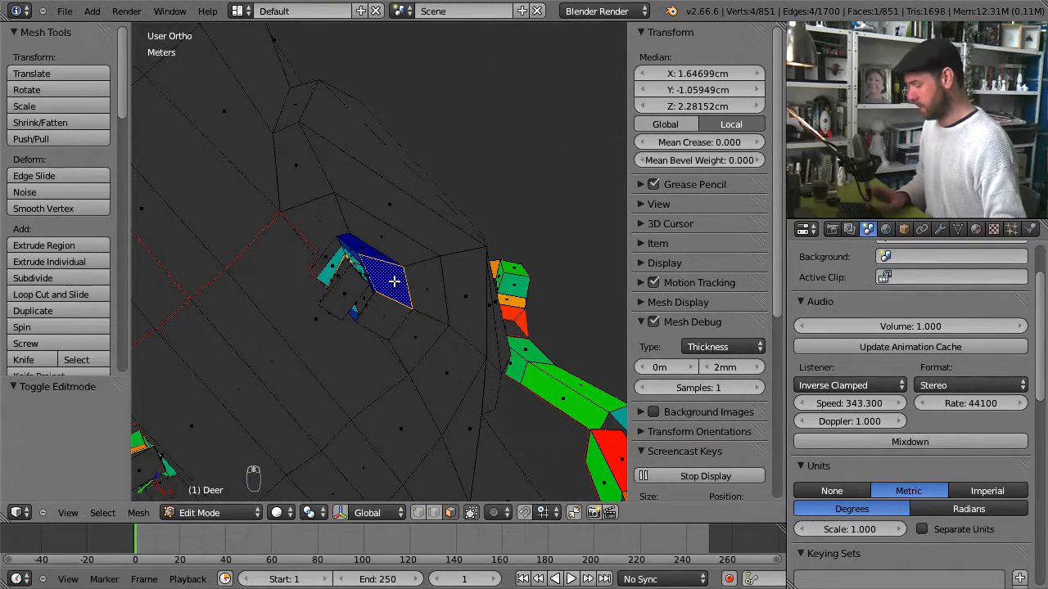
key(g)
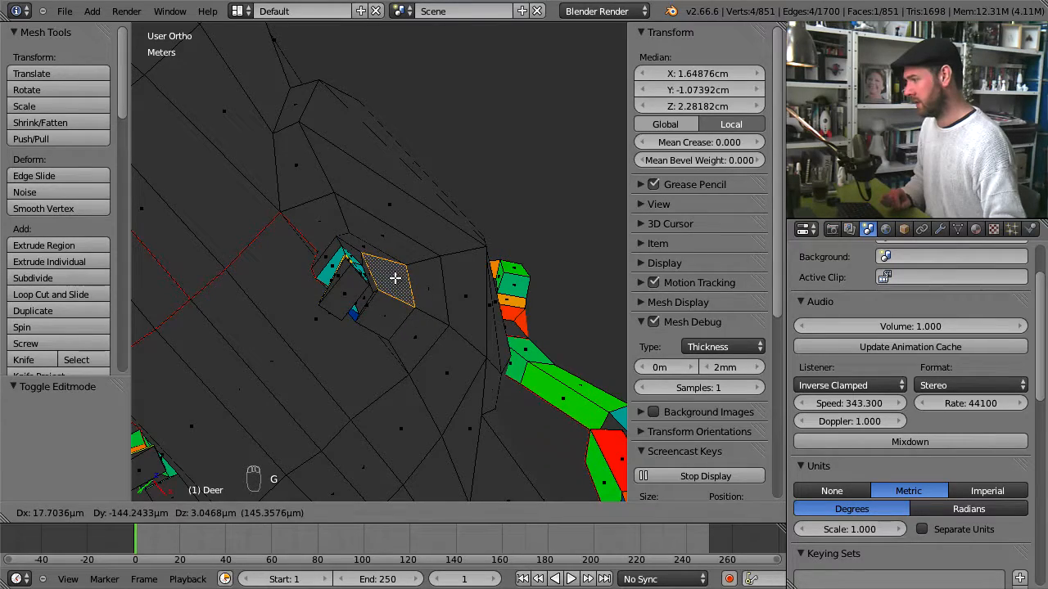
click(394, 277)
Examine the thickness colours on all four legs from below and from the side.
middle_drag(394, 278, 418, 284)
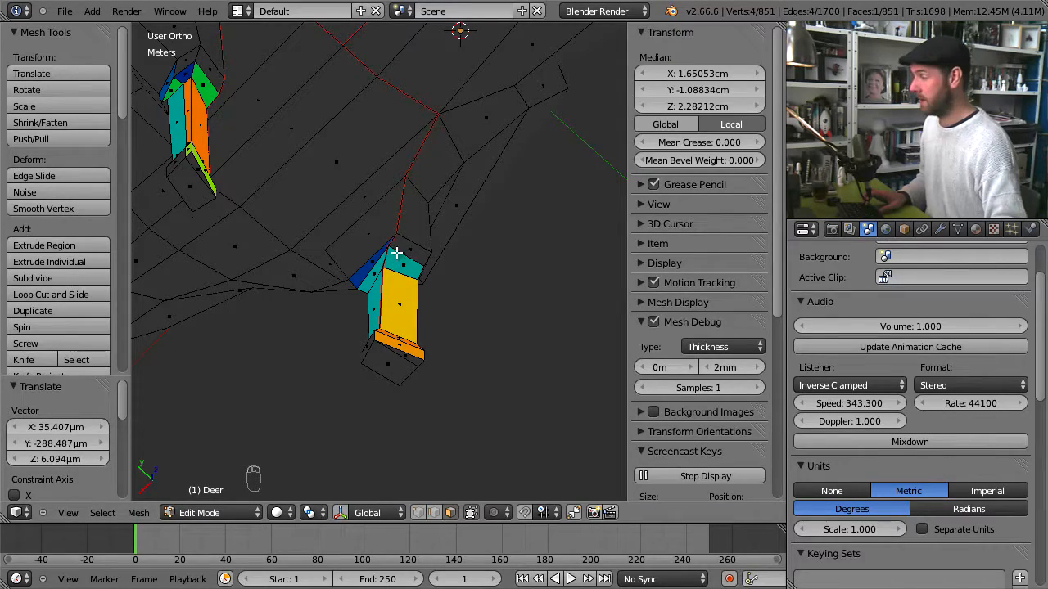
middle_drag(352, 269, 398, 297)
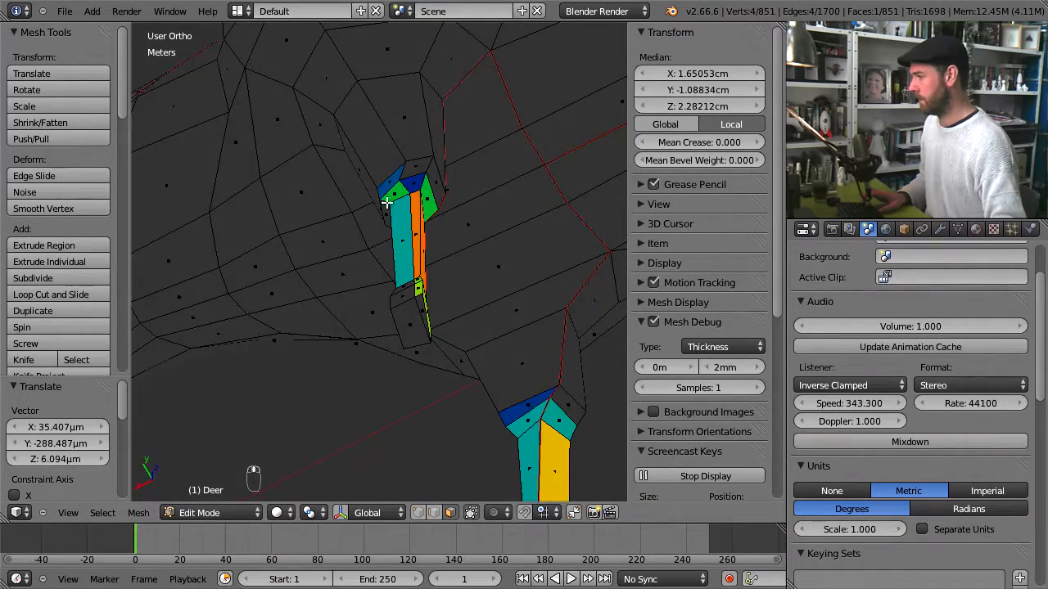
middle_drag(557, 295, 408, 305)
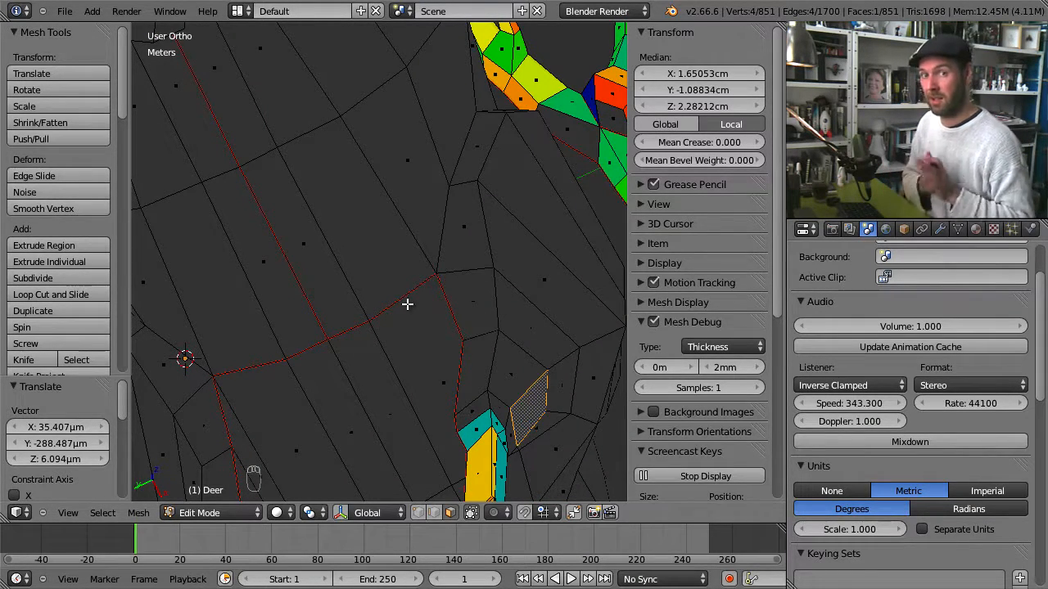
middle_drag(406, 304, 348, 384)
middle_drag(346, 325, 393, 368)
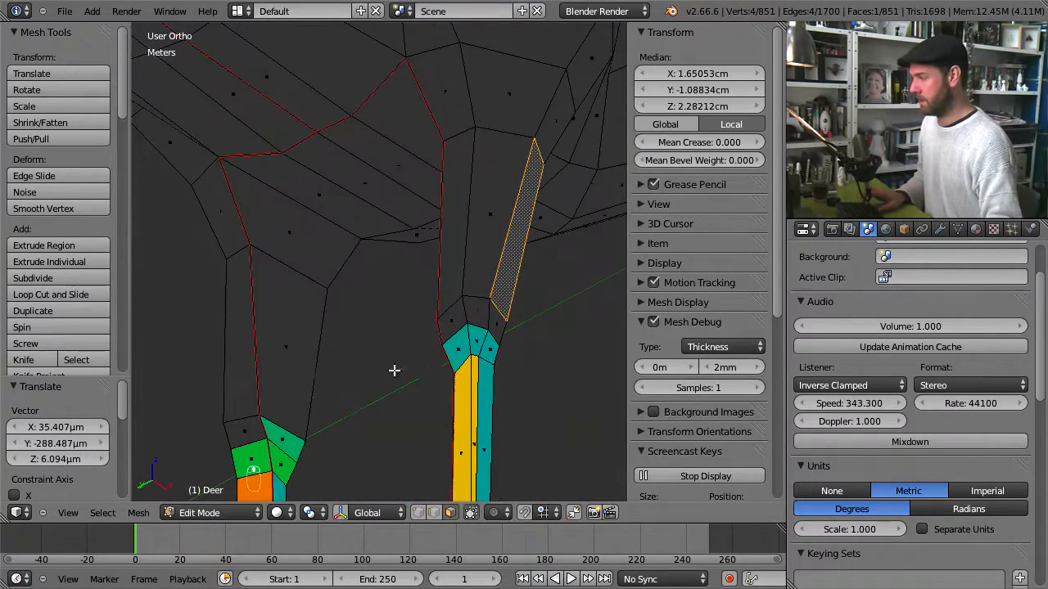
middle_drag(453, 307, 437, 323)
middle_drag(482, 359, 443, 347)
scroll(443, 347, down, 5)
middle_drag(428, 381, 363, 428)
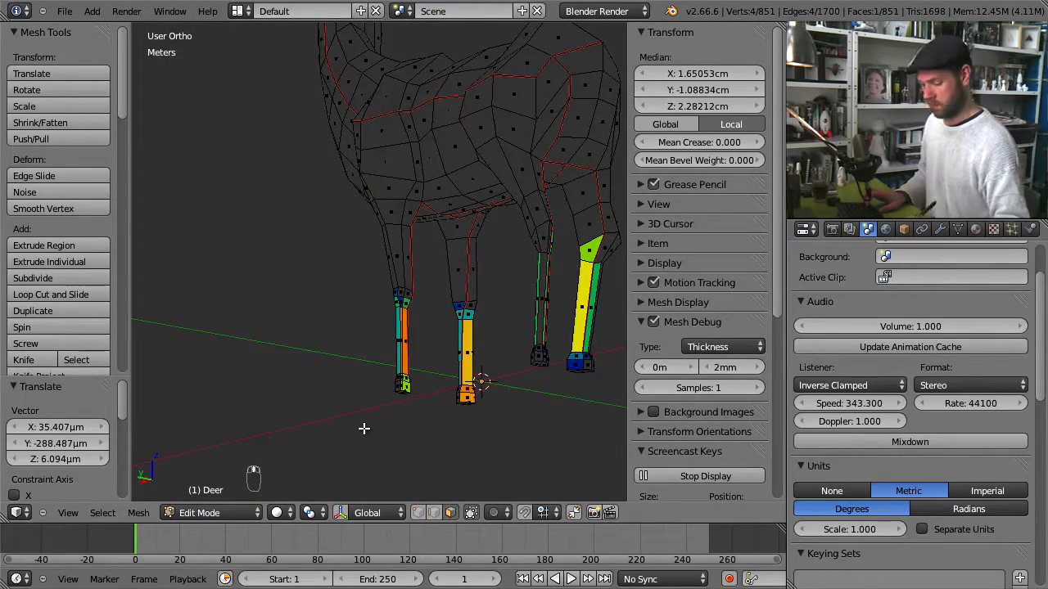
Select the thin outer face at the front leg's knee, turn on the 3D manipulator and set the transform orientation to Normal.
key(KP_1)
scroll(454, 296, up, 8)
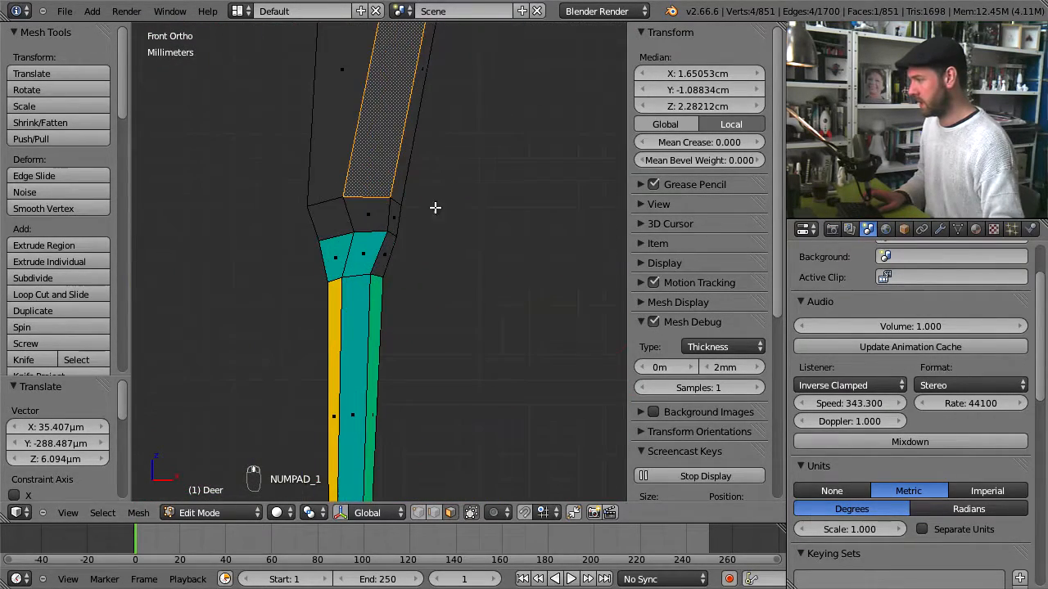
right_click(340, 258)
middle_drag(327, 264, 449, 311)
scroll(449, 312, up, 2)
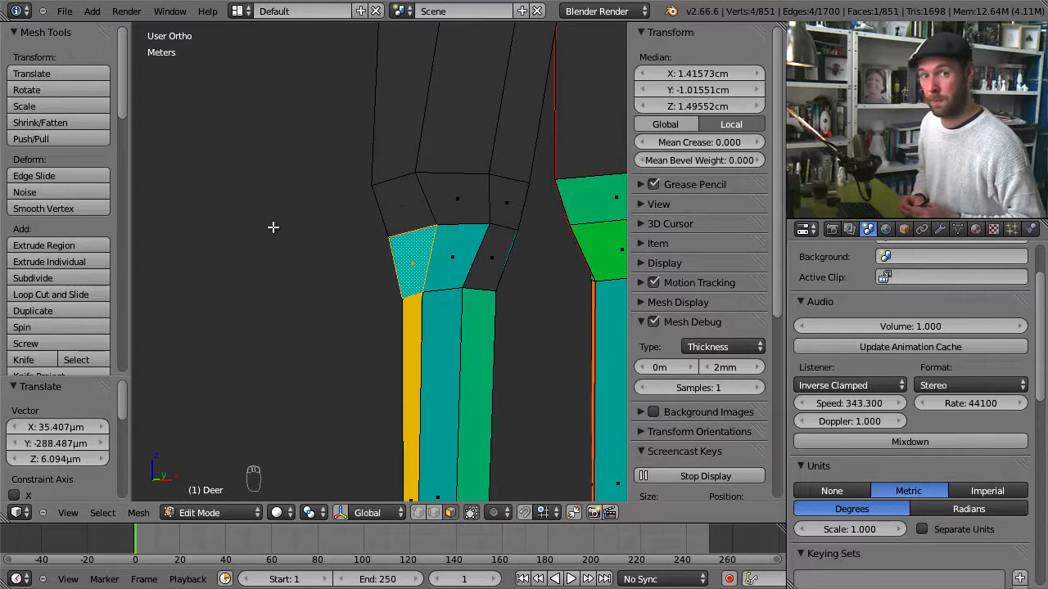
click(342, 512)
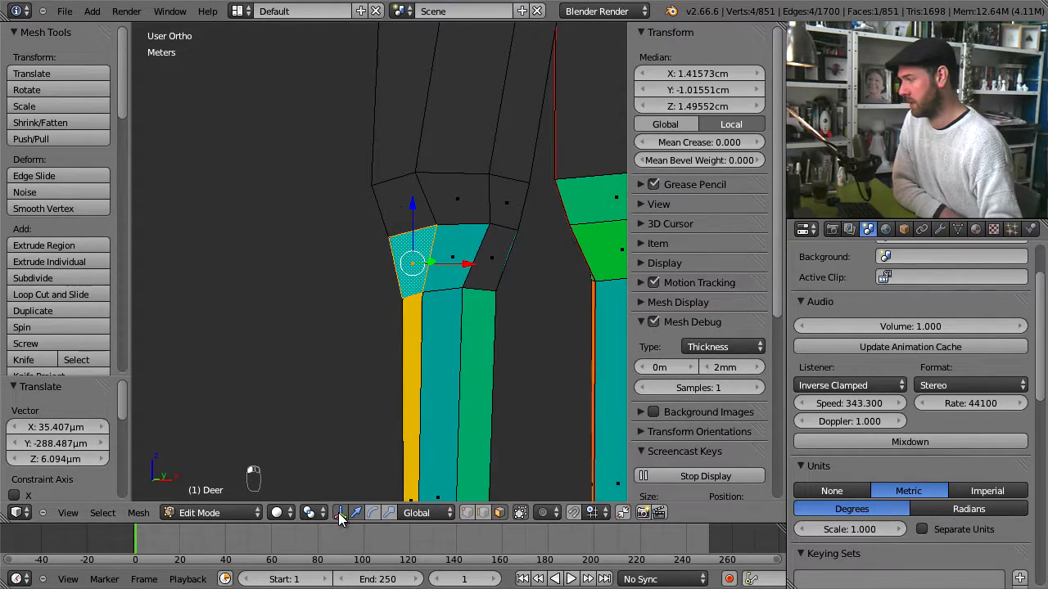
click(422, 514)
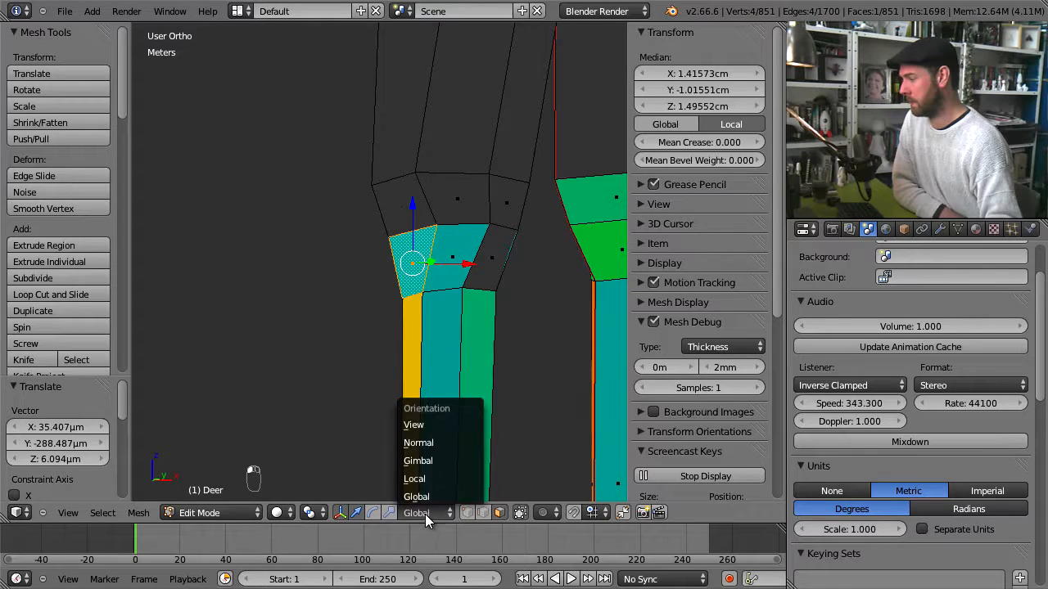
click(443, 442)
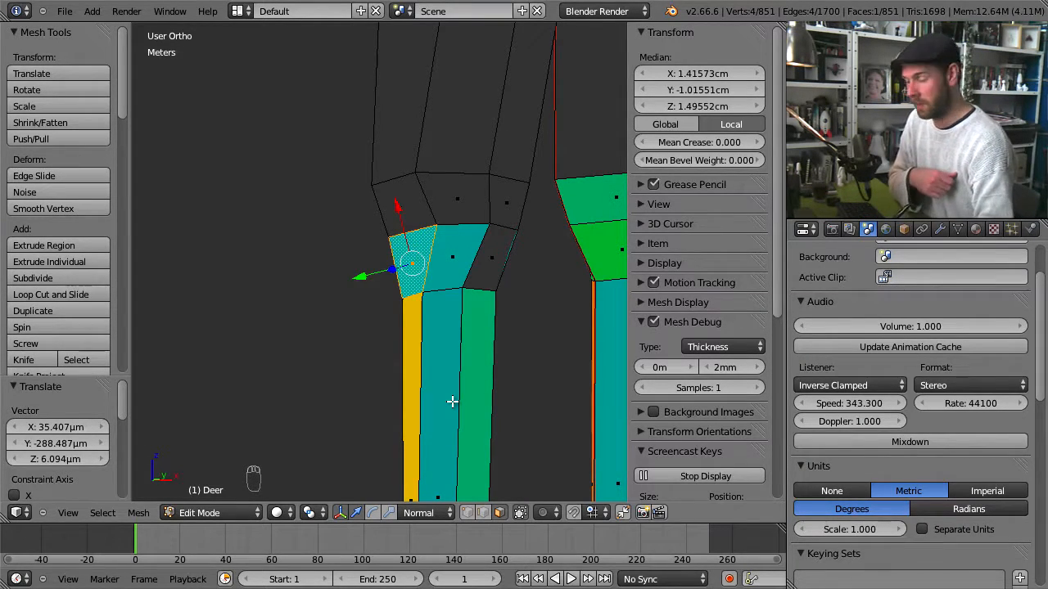
Try moving the selected knee face about 1.5 mm outward along its normal, check the leg's thickness colours and undo the moves.
middle_drag(486, 306, 363, 282)
key(g)
key(z)
key(z)
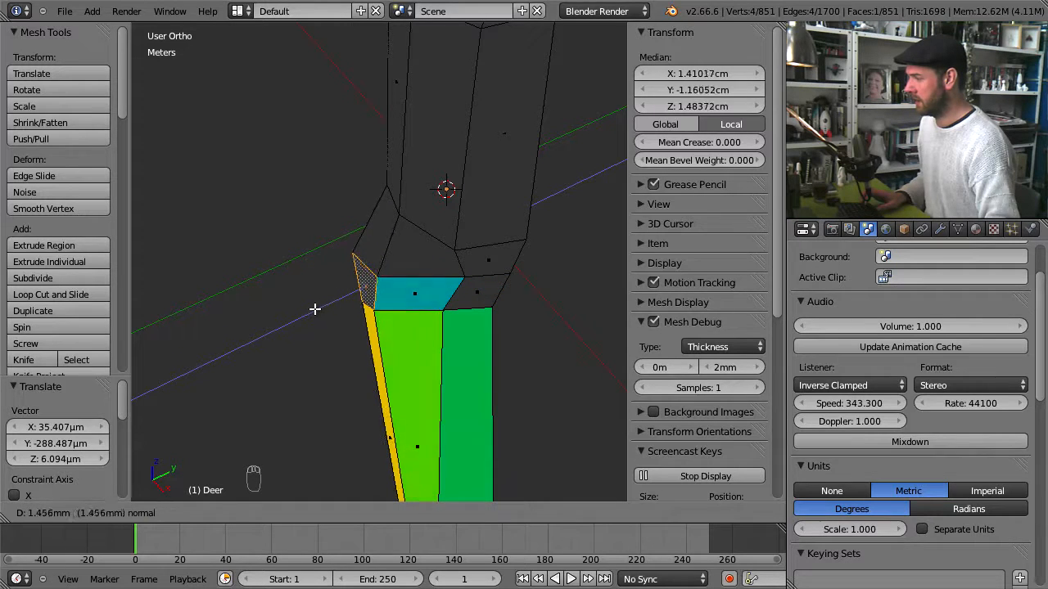
click(379, 332)
middle_drag(438, 365, 474, 320)
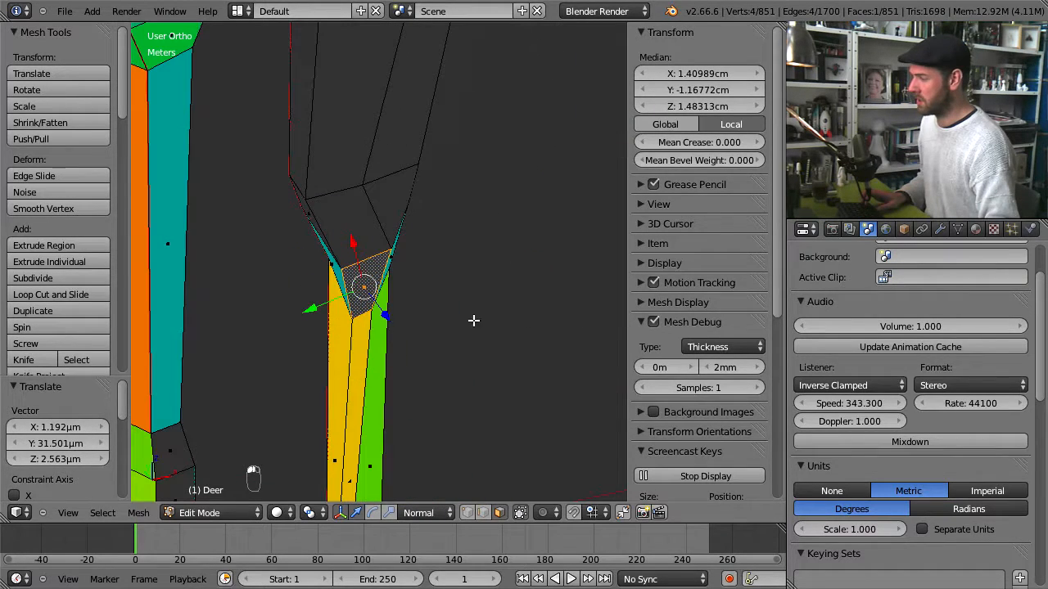
middle_drag(342, 340, 325, 257)
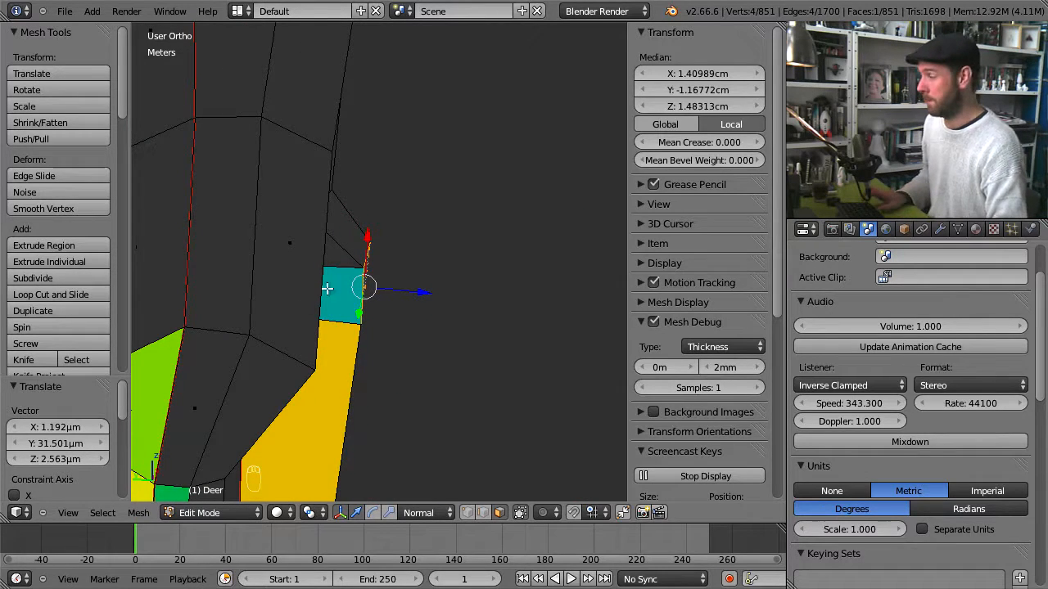
middle_drag(368, 292, 374, 365)
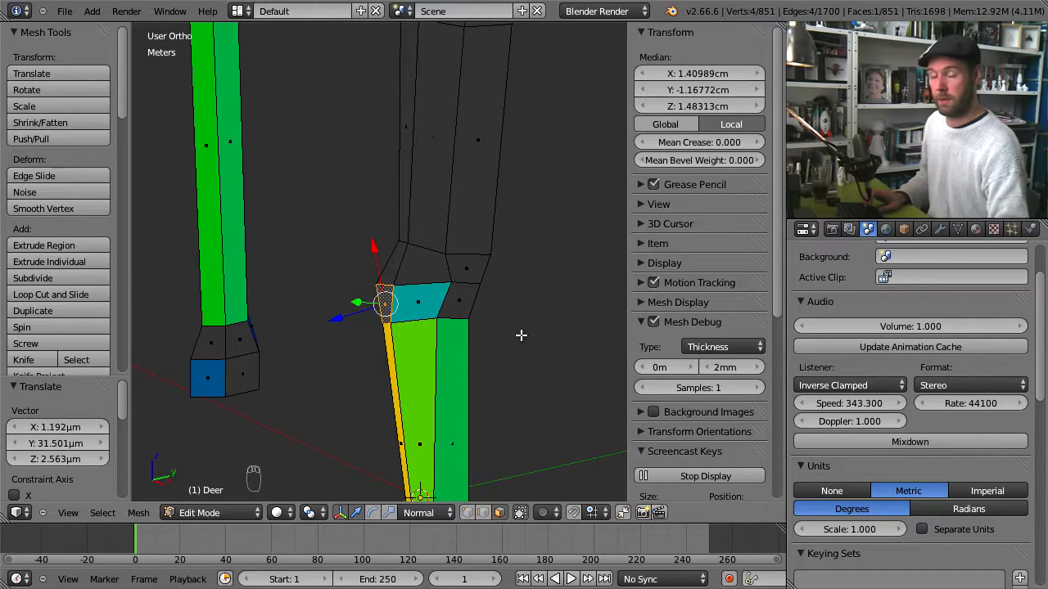
key(ctrl+z)
key(ctrl+z)
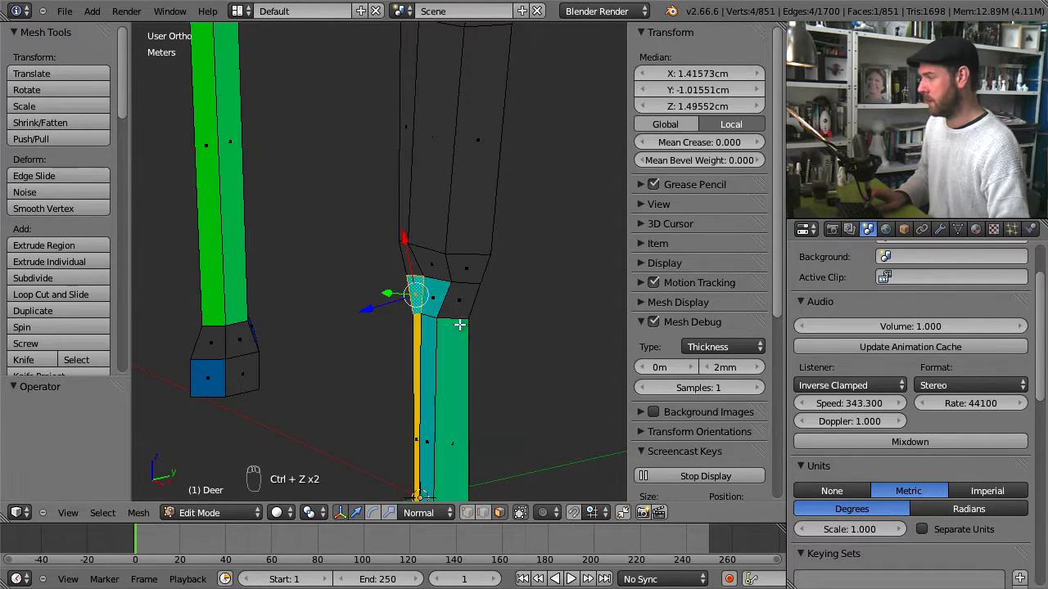
Select the ring of faces around the lower front leg and check the selection in wireframe before returning to solid shading.
shift+middle_drag(447, 356, 458, 247)
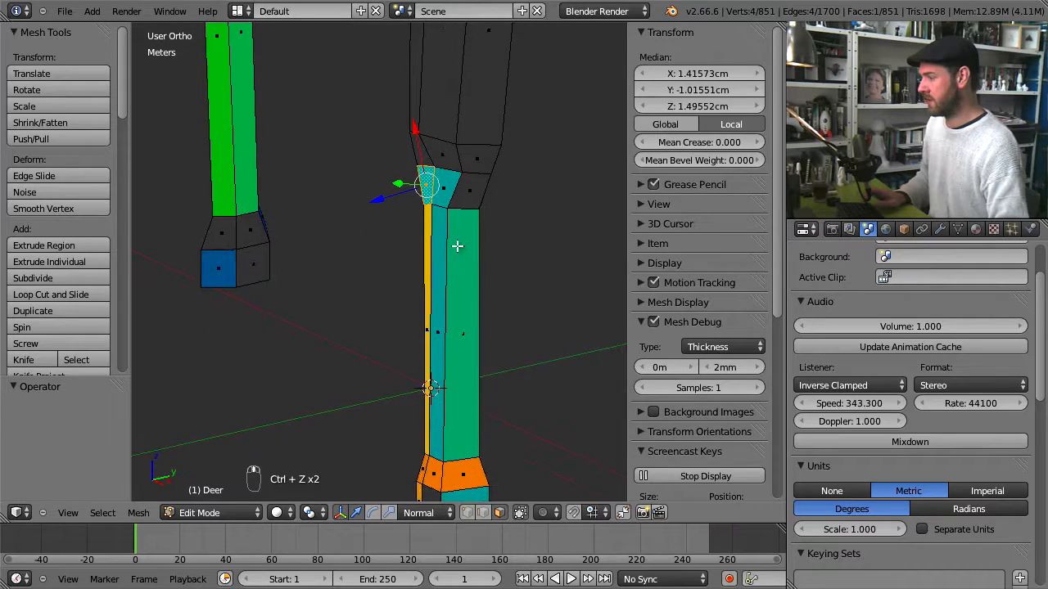
alt+right_click(450, 300)
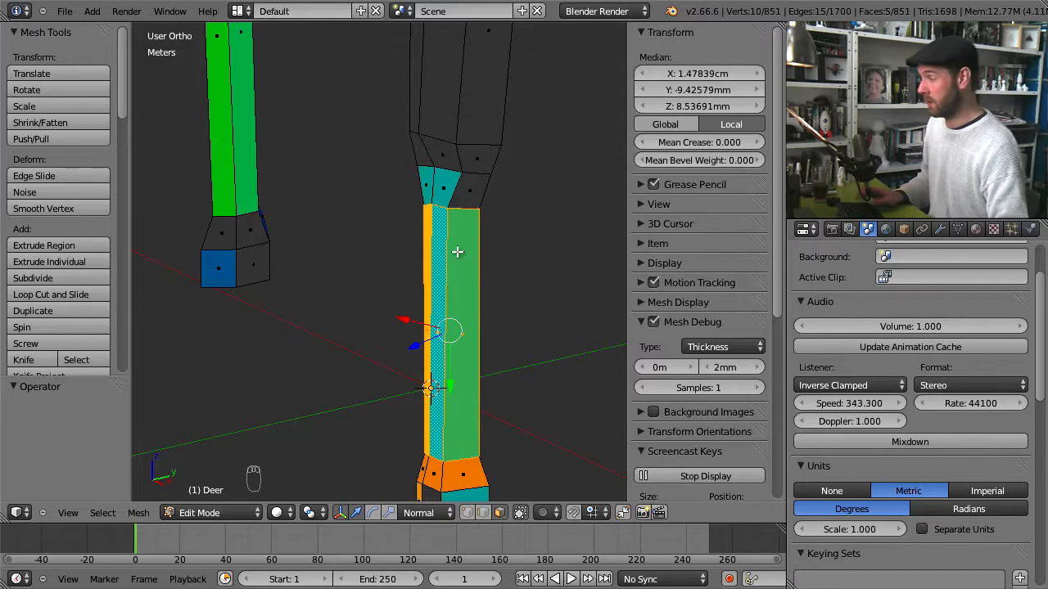
key(a)
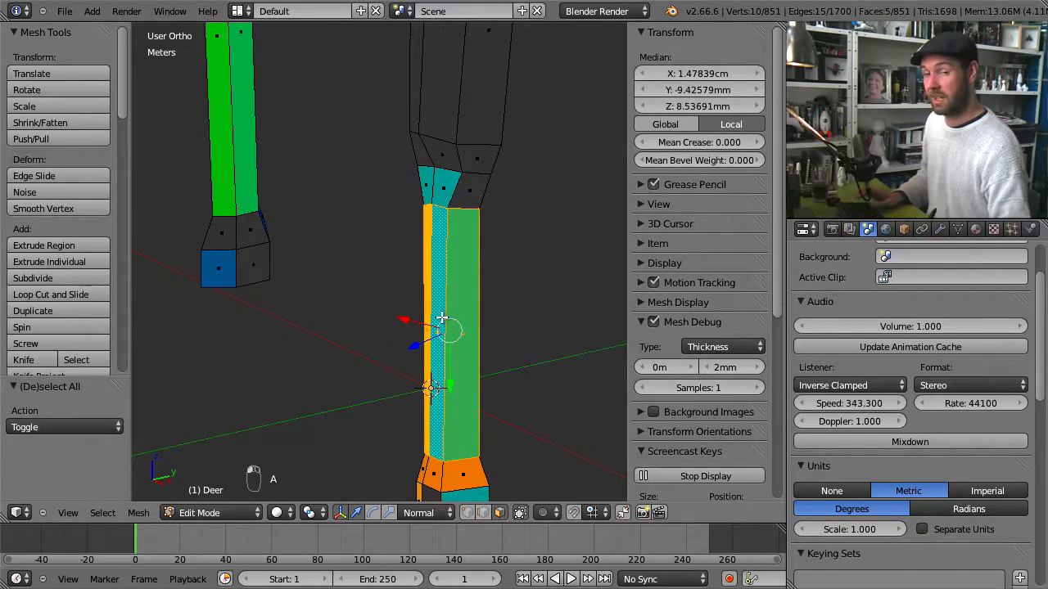
key(z)
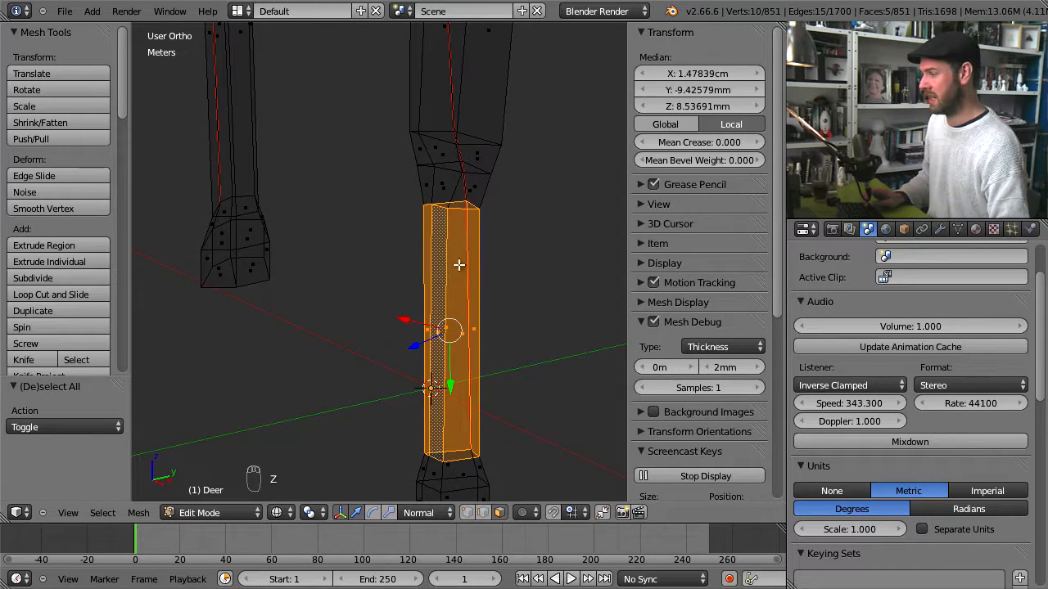
key(z)
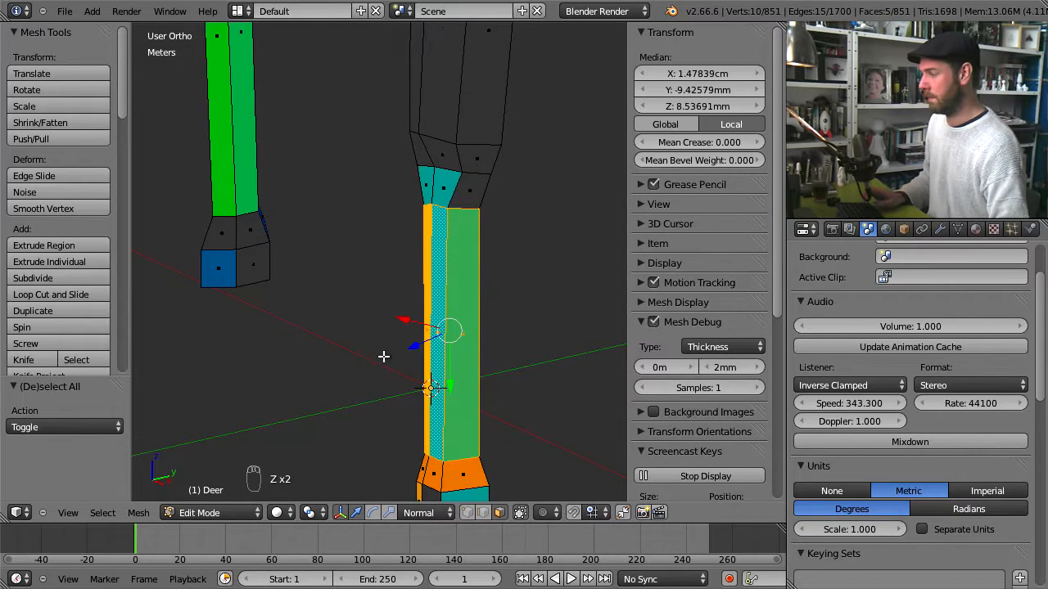
mouse_move(384, 355)
middle_down()
mouse_move(503, 365)
mouse_move(493, 279)
middle_up()
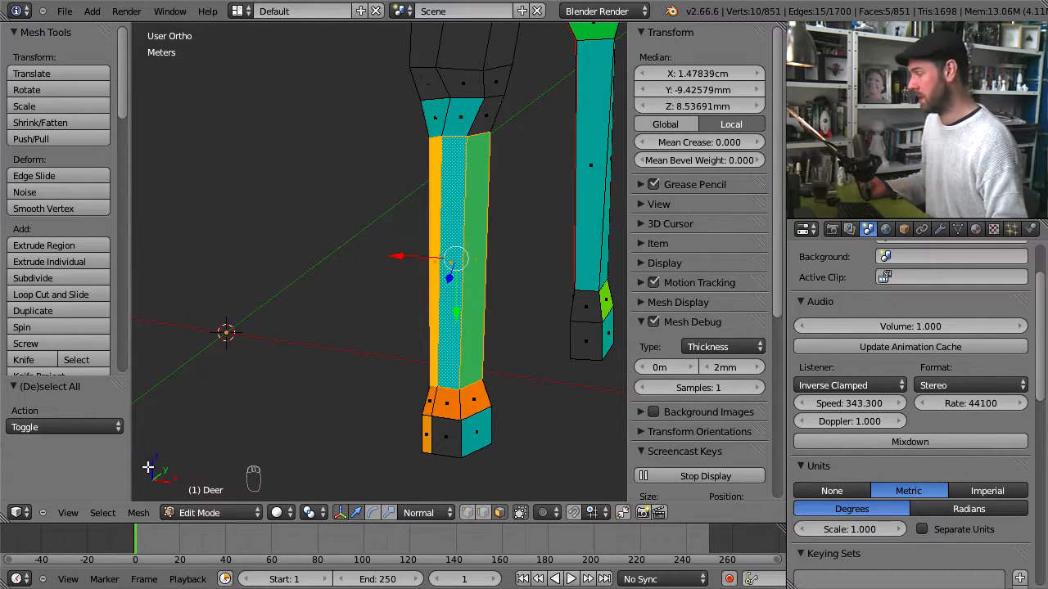
Thicken the selected lower-leg faces with Shrink/Fatten, using an offset of about -0.000756.
click(138, 515)
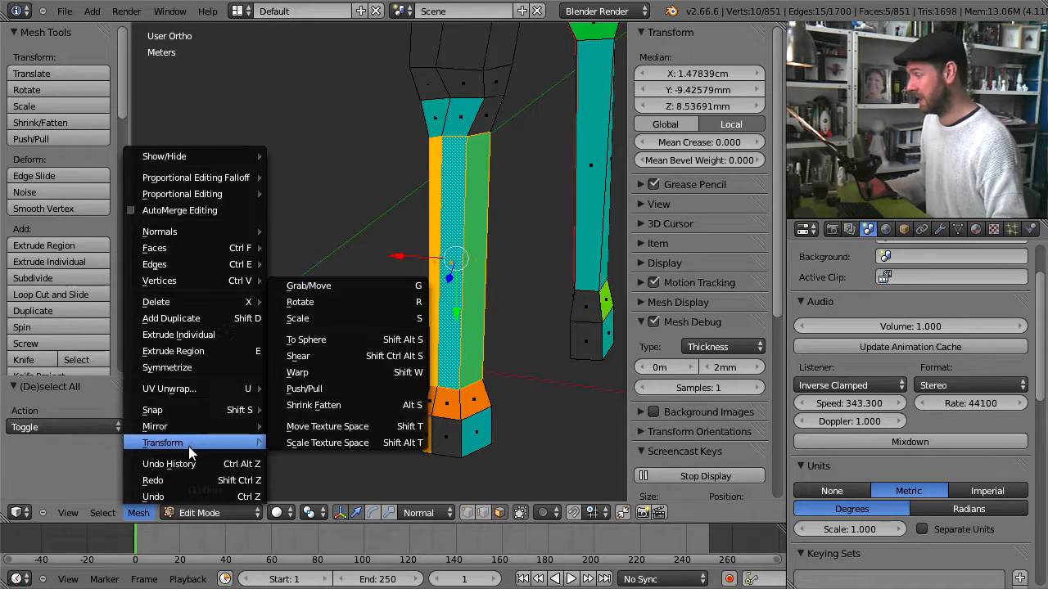
click(208, 452)
click(139, 517)
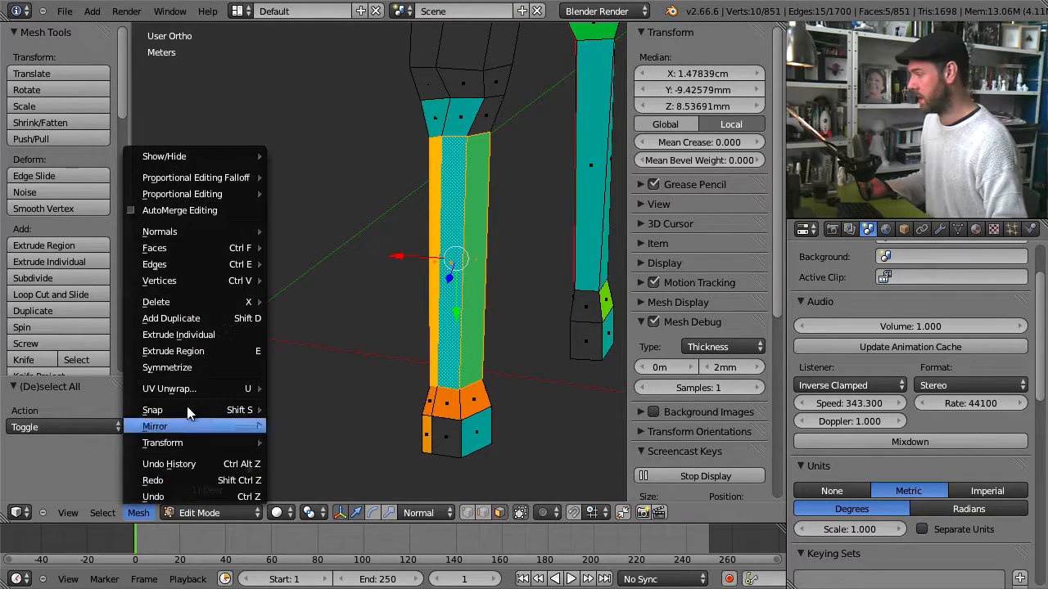
mouse_move(198, 444)
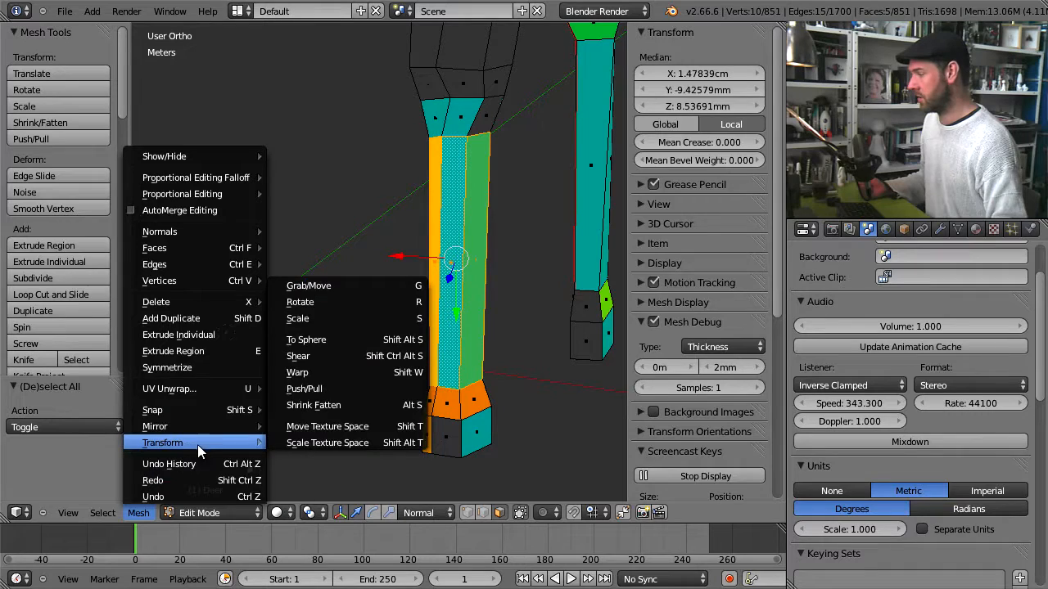
click(376, 405)
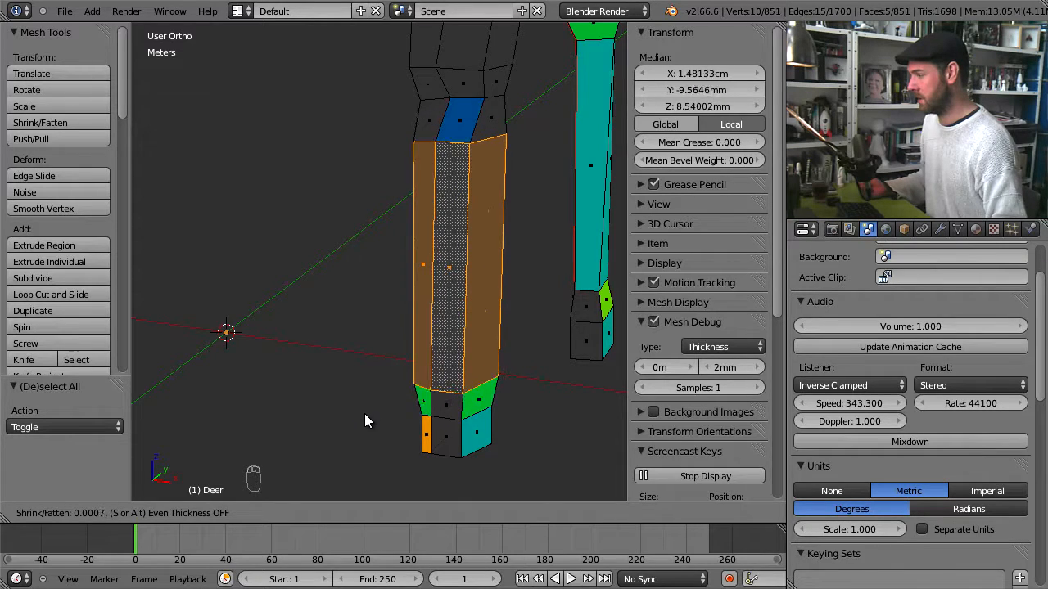
click(362, 413)
In vertex select mode, select the two knee vertices bounding the thin faces and scale them up by about 1.51.
middle_drag(393, 385, 476, 95)
scroll(467, 93, up, 6)
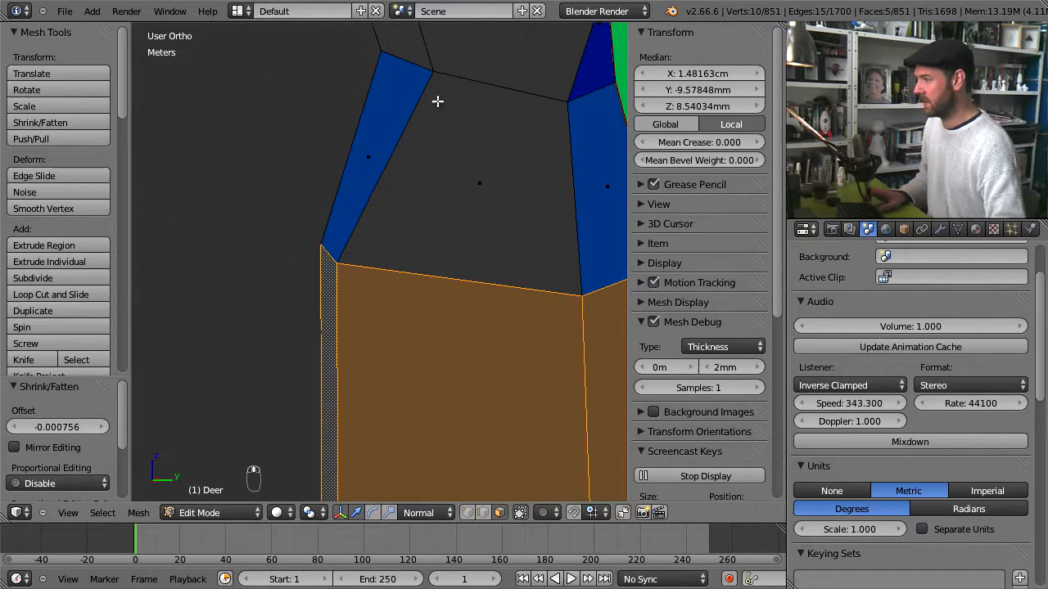
click(468, 513)
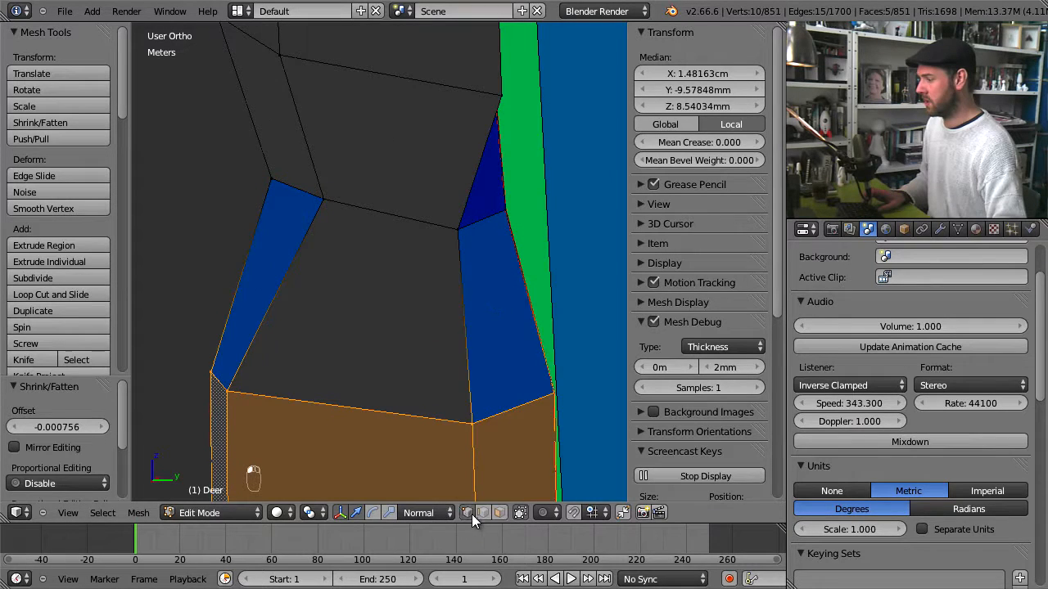
right_click(330, 182)
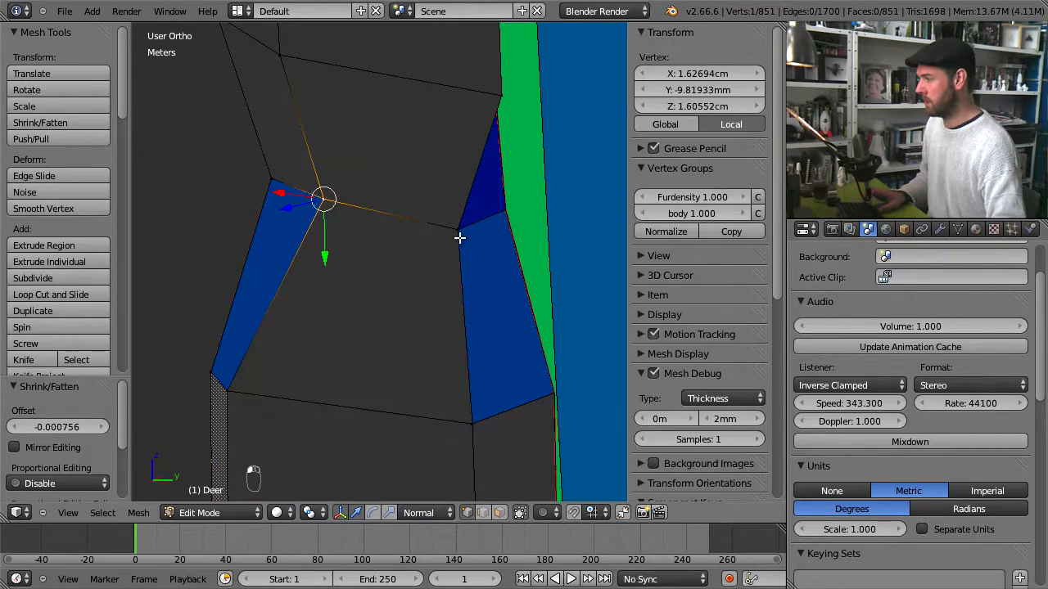
shift+right_click(460, 238)
key(s)
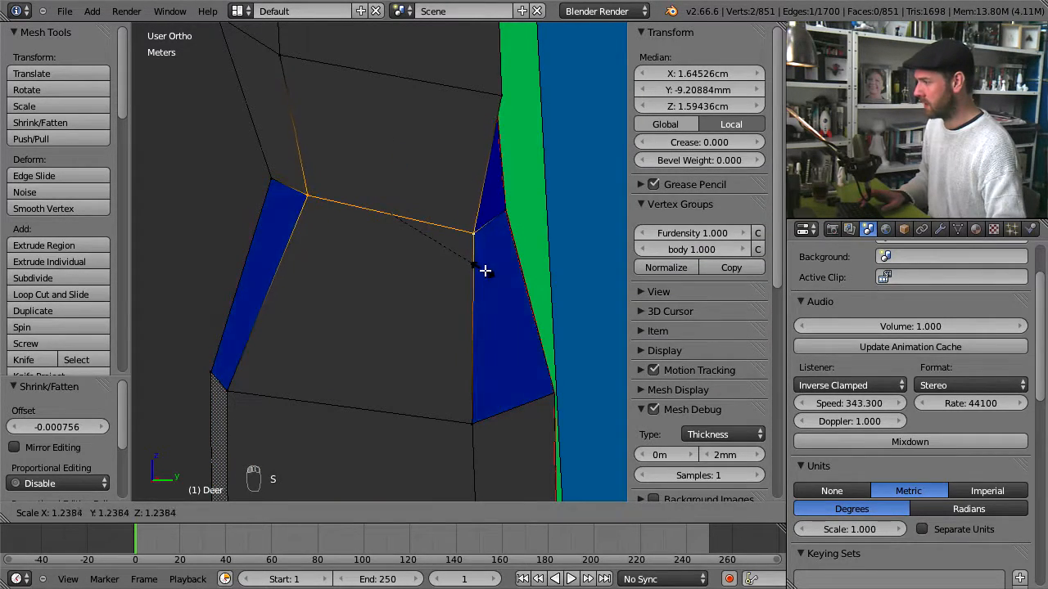
click(505, 278)
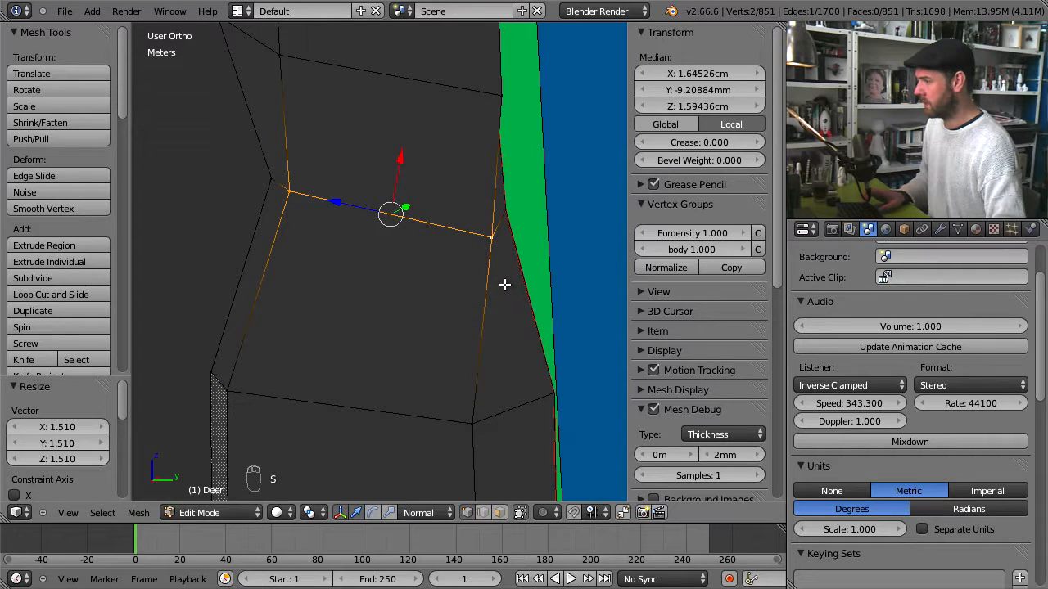
Box-select all vertices of the front leg's hoof in wireframe and scale them up by about 1.871 in solid shading.
scroll(458, 427, down, 1)
scroll(458, 427, down, 5)
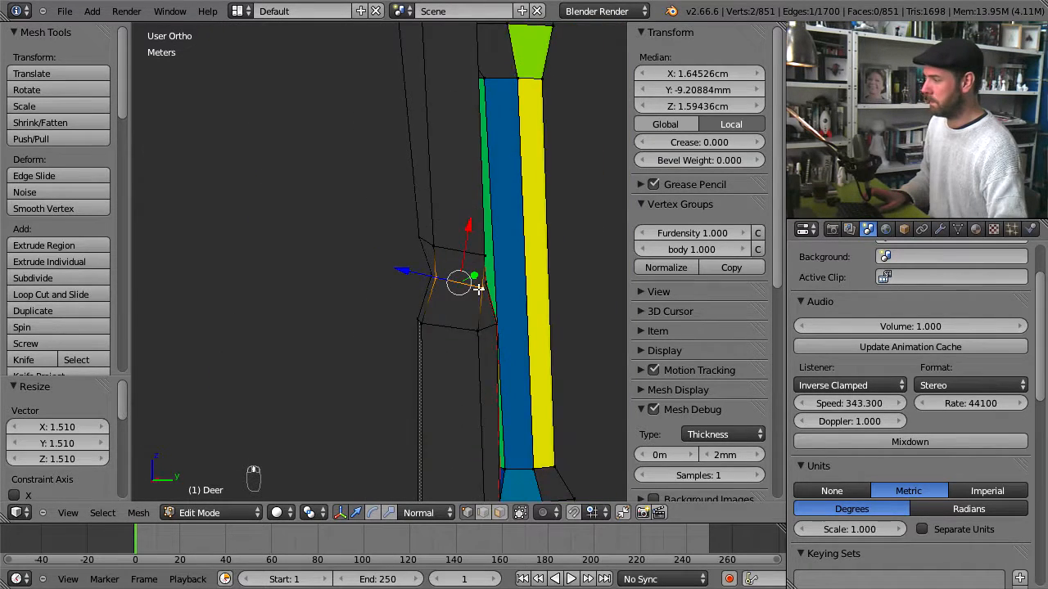
middle_drag(453, 226, 478, 324)
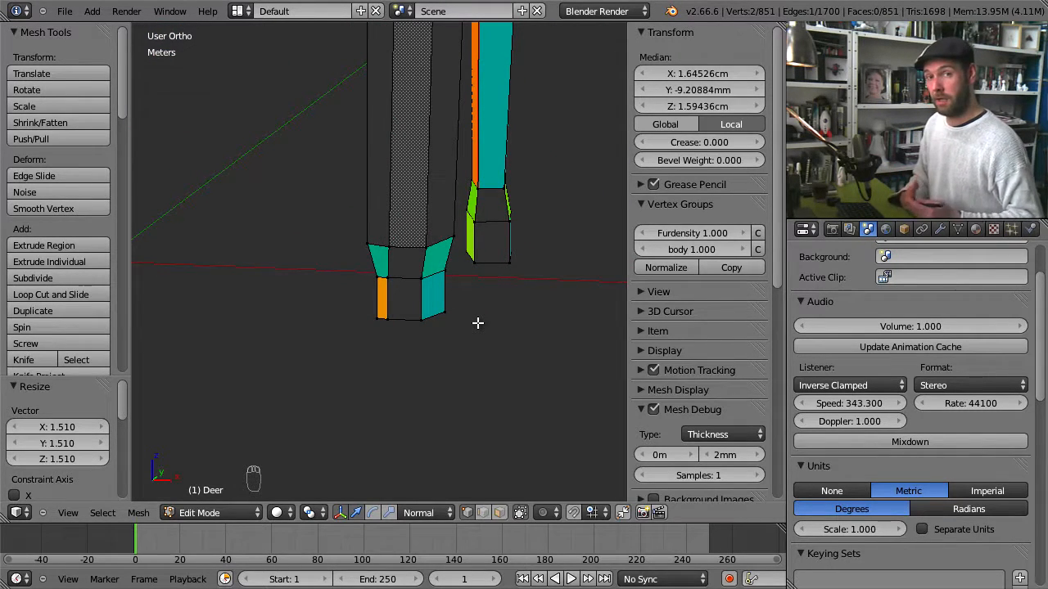
right_click(413, 284)
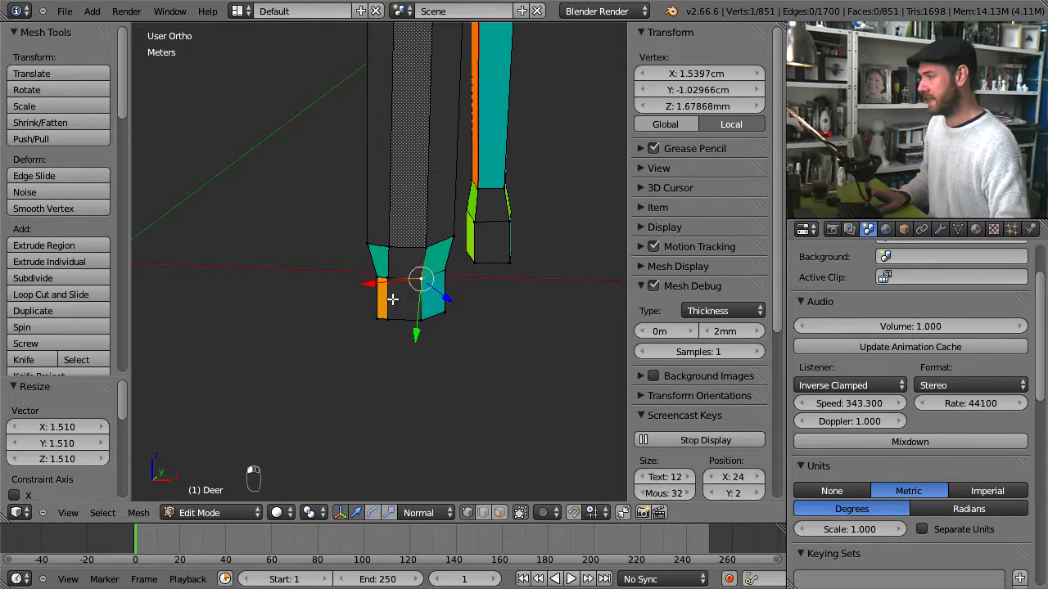
key(z)
middle_drag(415, 299, 406, 293)
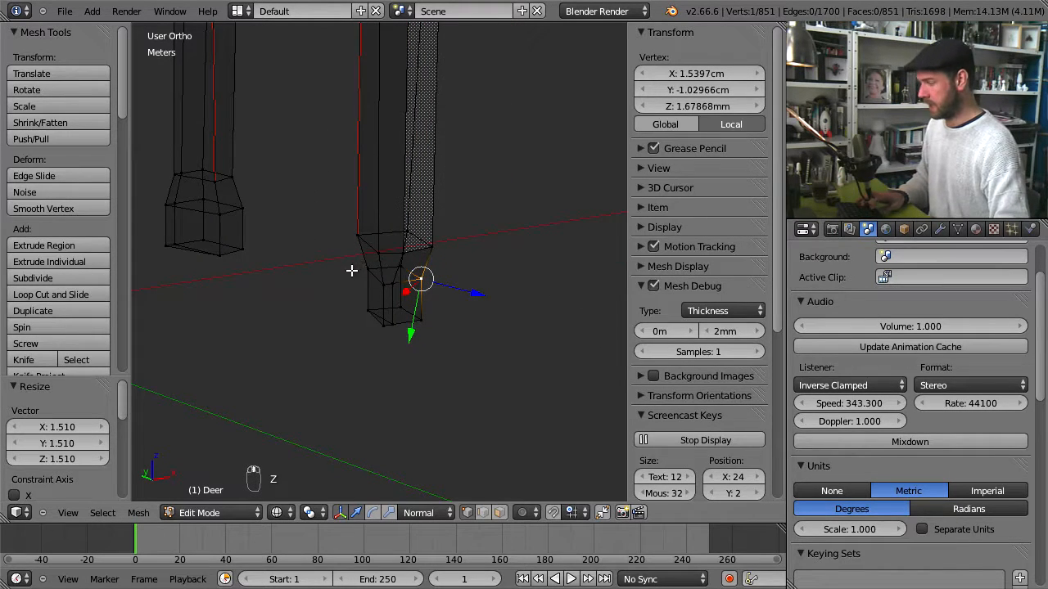
key(b)
drag(346, 264, 507, 365)
key(z)
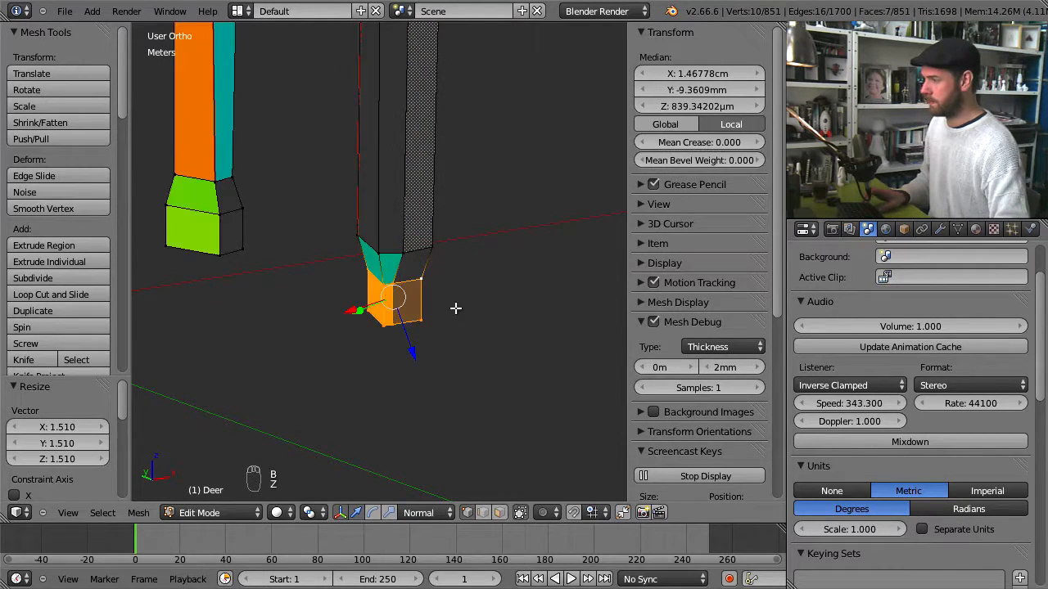
key(s)
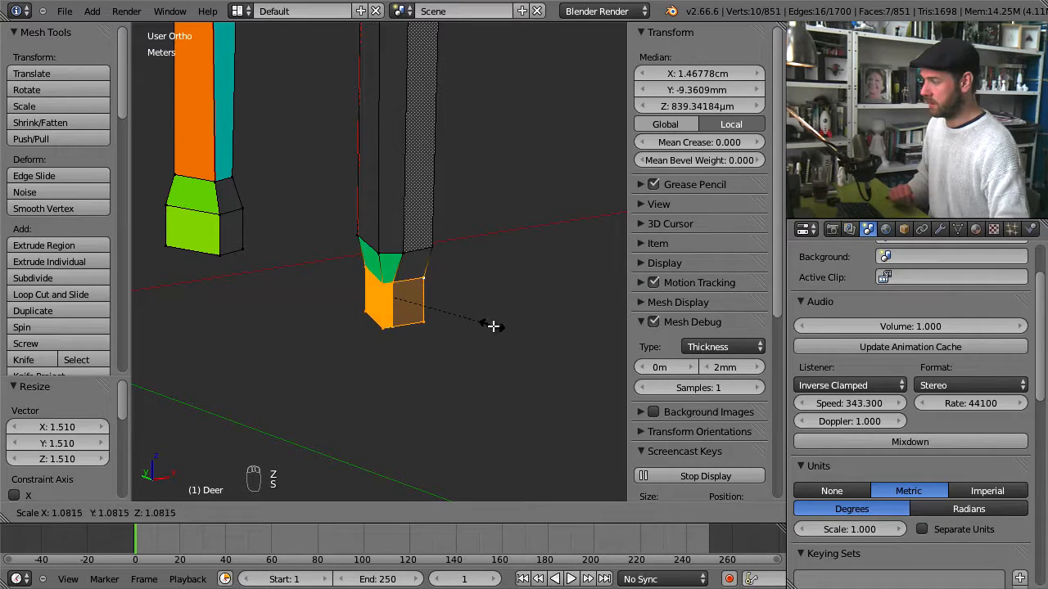
click(560, 346)
Select the two vertices of the vertical edge shared by the hoof's thin faces and move them about 0.25 mm, mostly along Y.
key(KP_1)
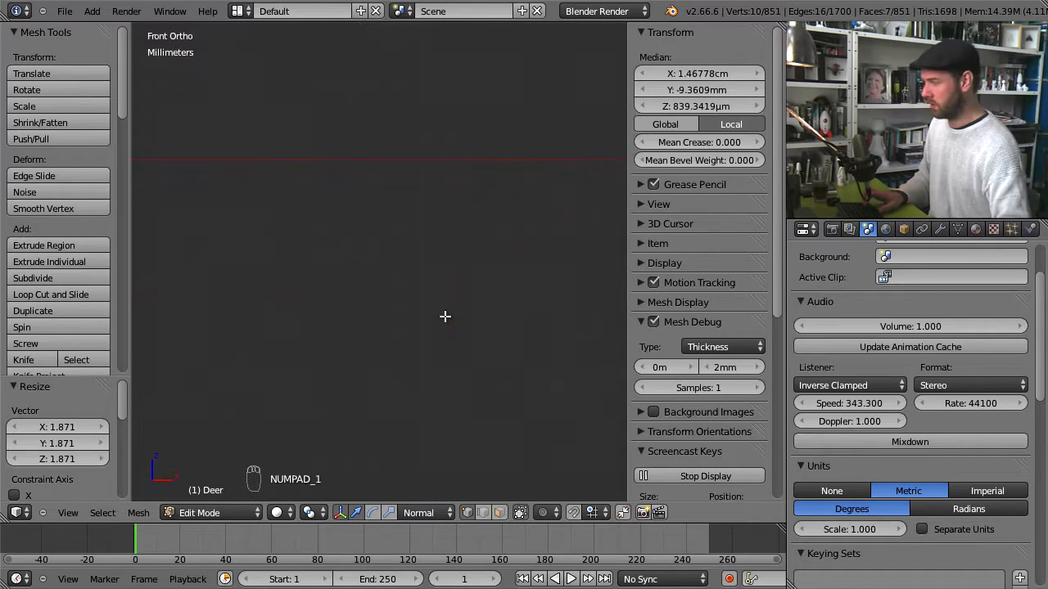
key(KP_Decimal)
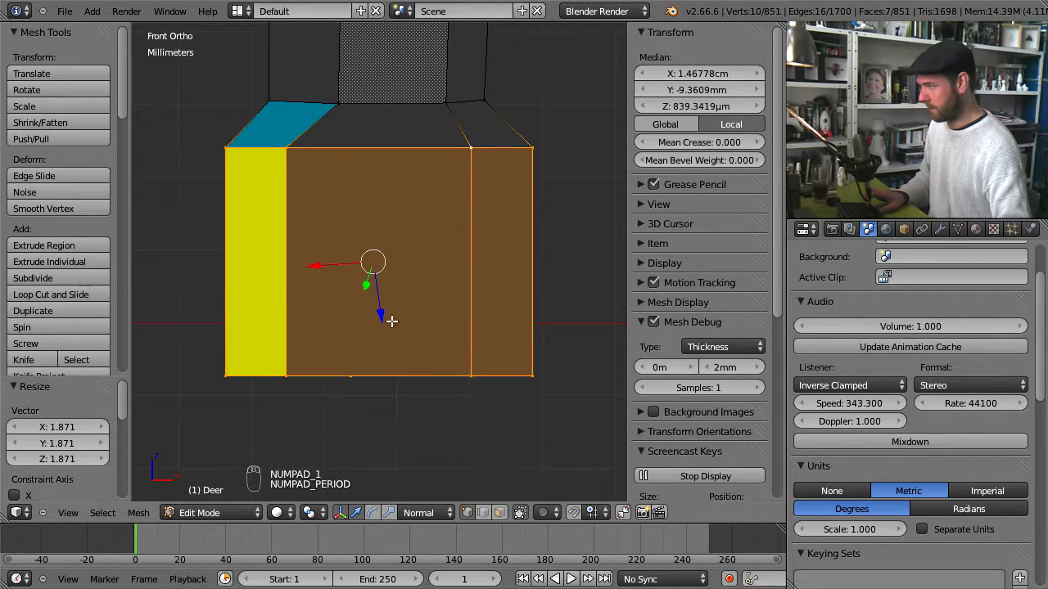
middle_drag(410, 316, 488, 254)
scroll(491, 238, up, 3)
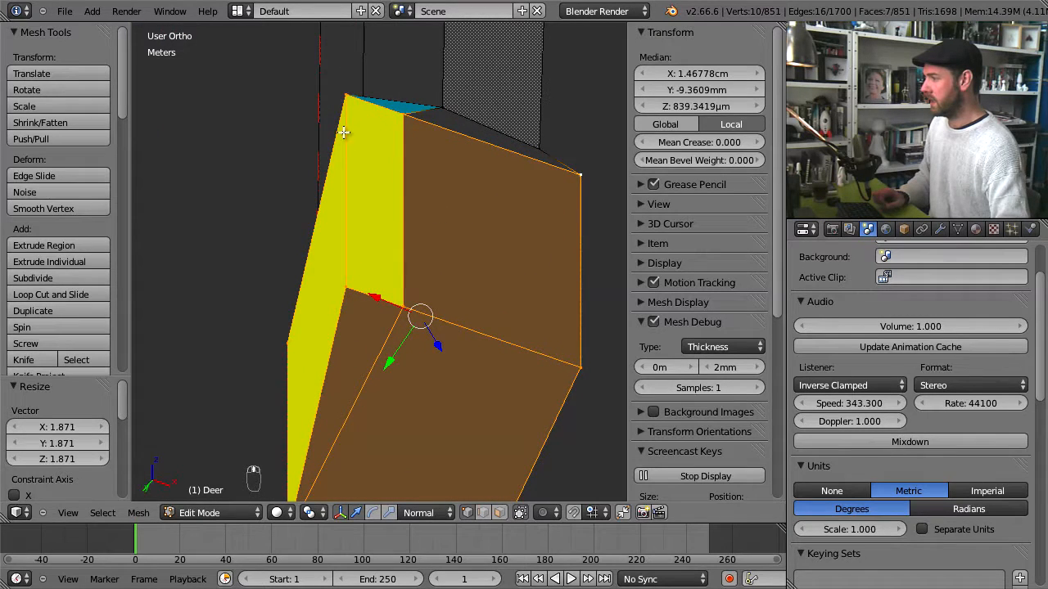
right_click(343, 99)
shift+right_click(346, 286)
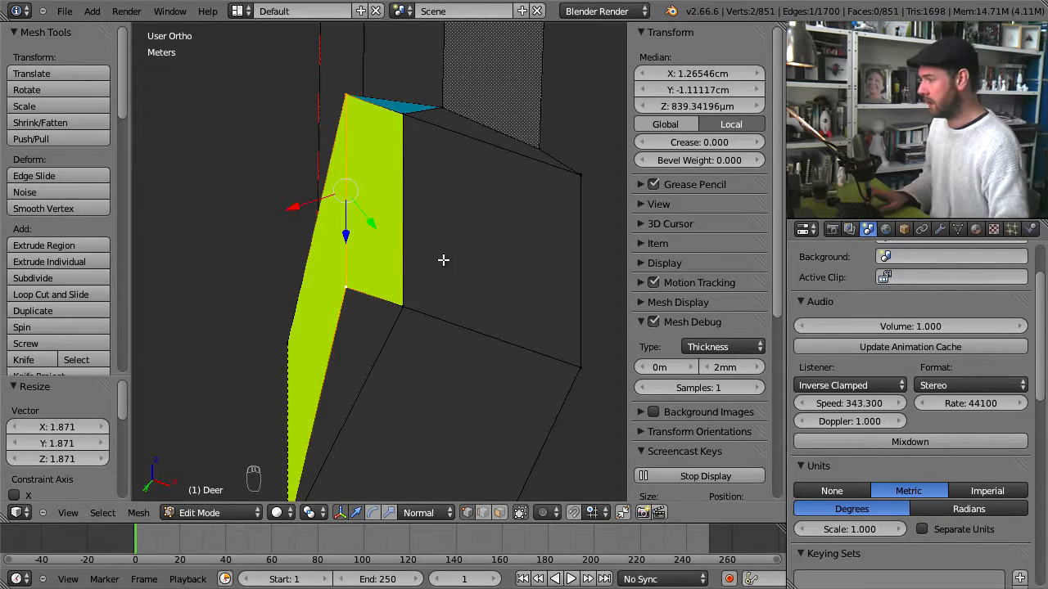
middle_drag(442, 260, 551, 229)
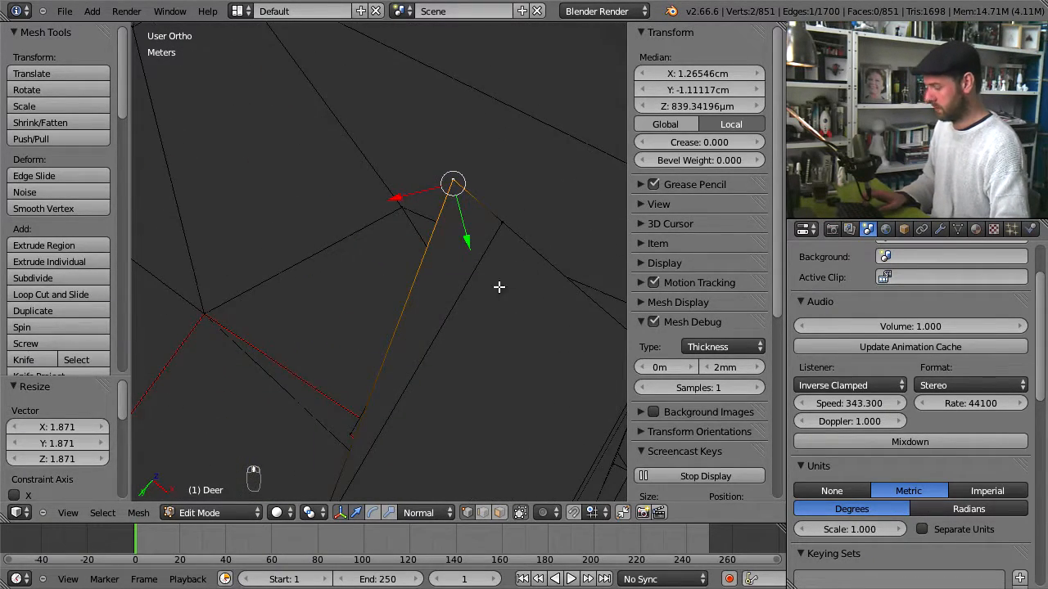
middle_drag(472, 302, 482, 309)
key(g)
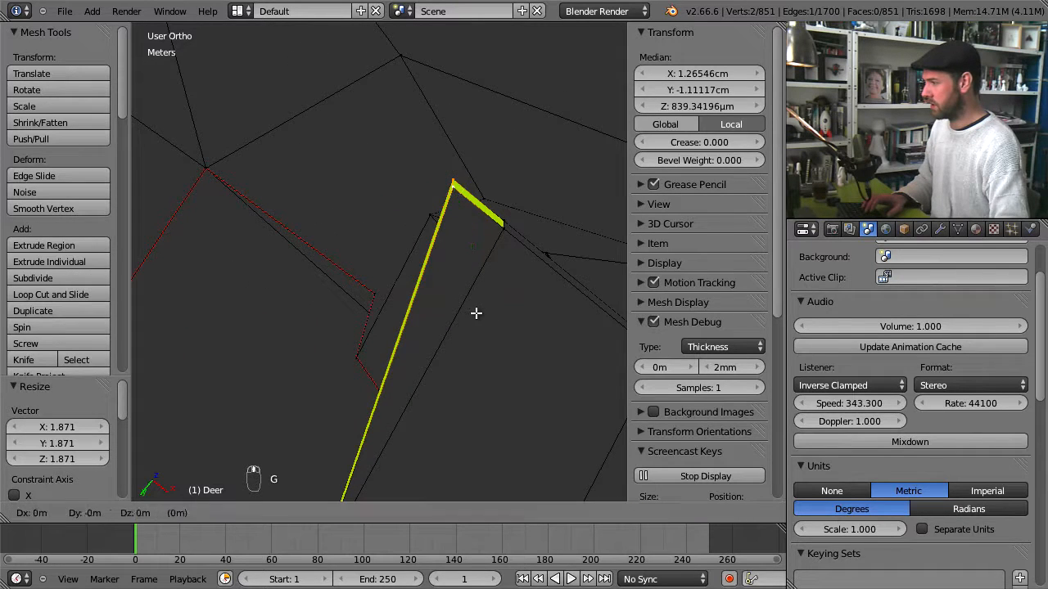
click(468, 325)
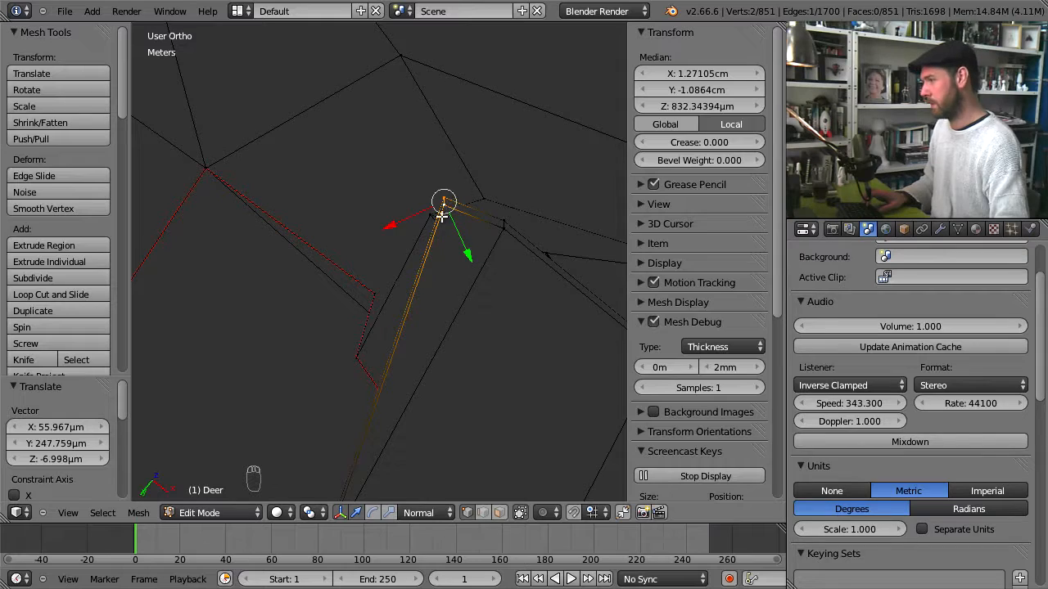
Examine the adjusted hoof and the thickness colours on the deer's other legs.
scroll(474, 236, down, 4)
middle_drag(478, 265, 475, 383)
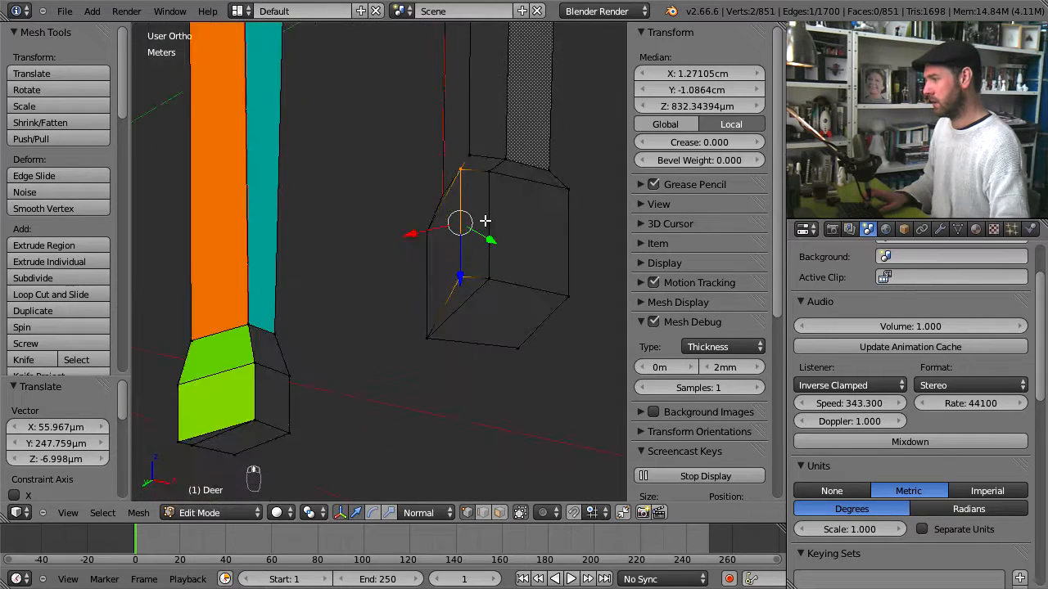
scroll(484, 223, down, 4)
shift+middle_drag(510, 237, 497, 334)
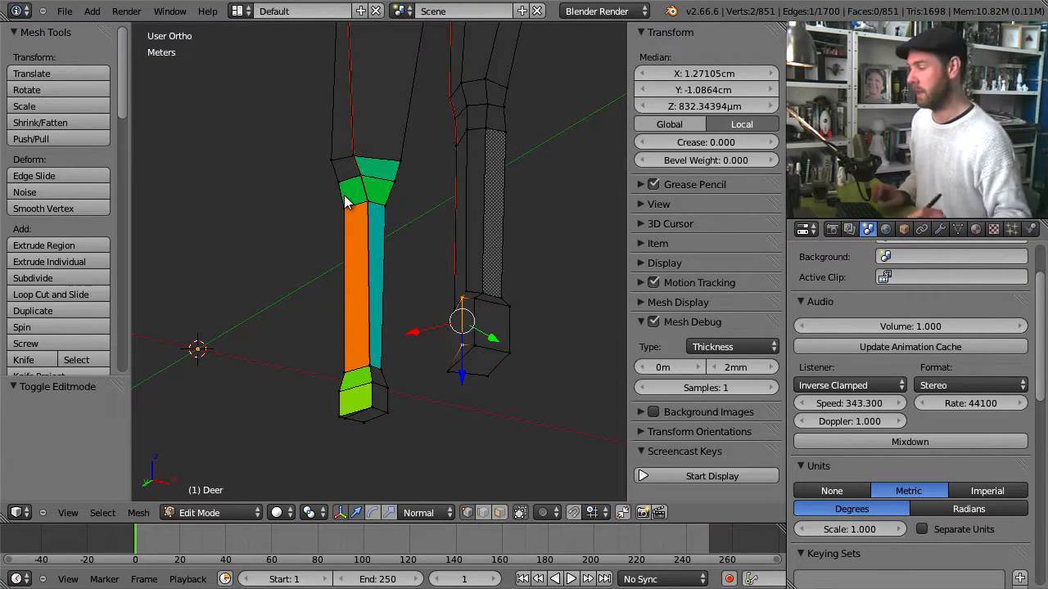
middle_drag(304, 235, 447, 300)
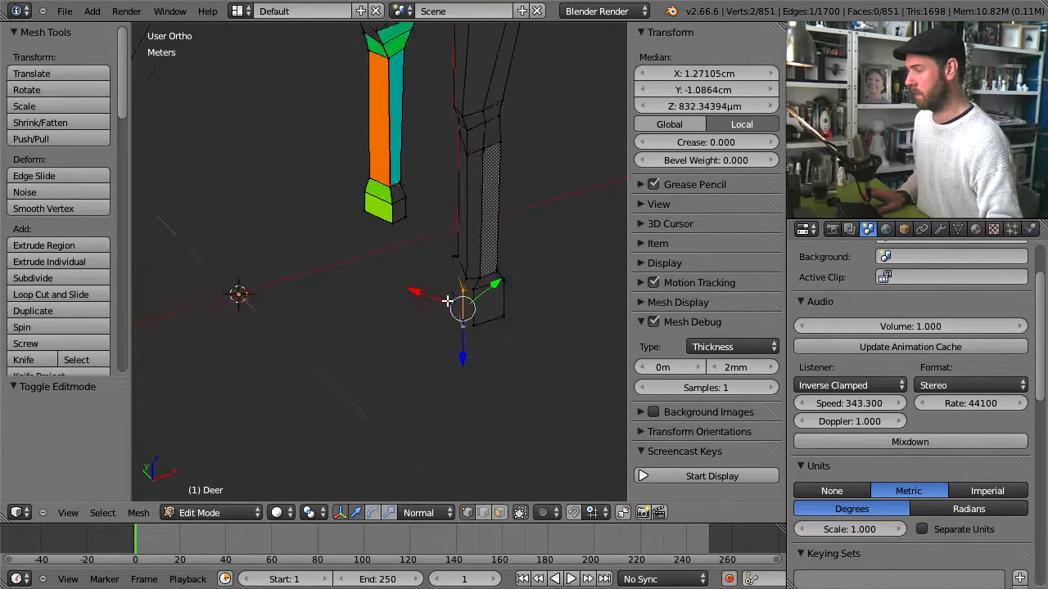
ctrl+middle_drag(458, 246, 417, 418)
shift+middle_drag(484, 282, 501, 435)
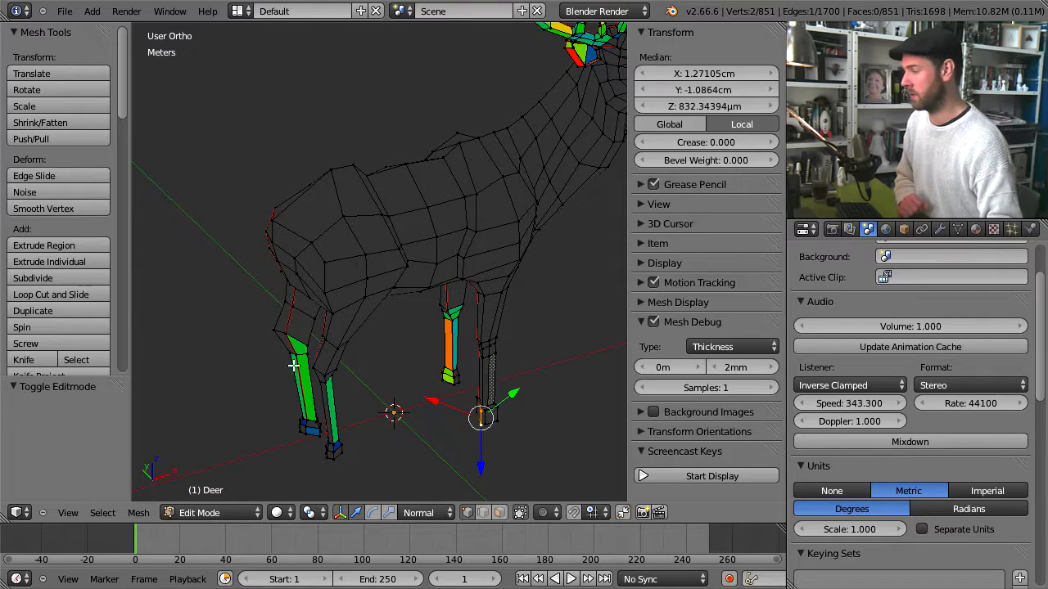
Turn off the Mesh Debug colouring and switch the deer to Object Mode.
click(652, 321)
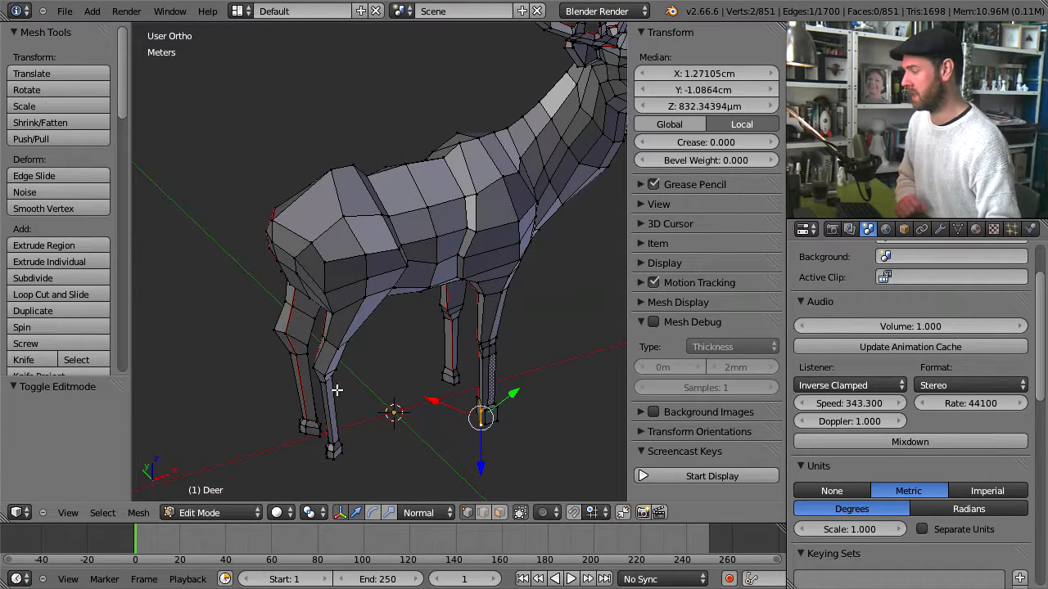
click(228, 513)
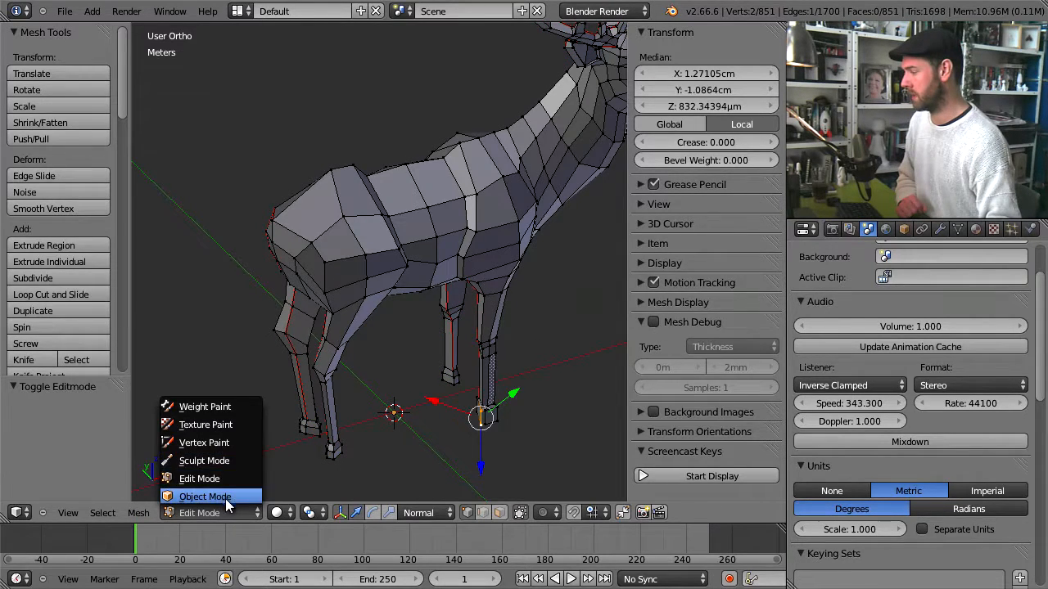
click(225, 496)
Compare the deer with and without its Subdivision Surface modifier by toggling the modifier's viewport display off and on.
click(939, 230)
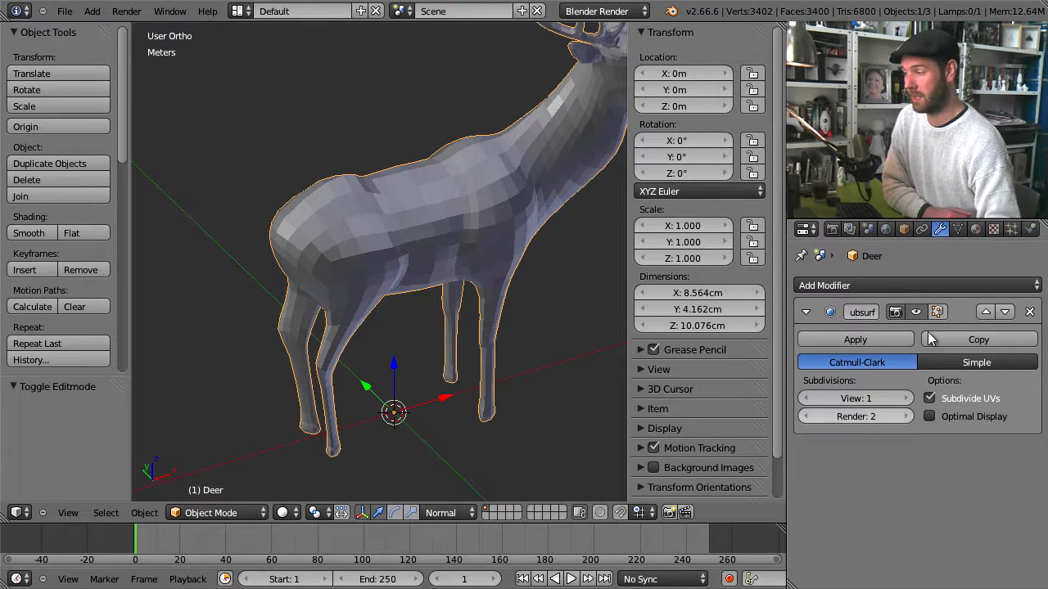
click(916, 312)
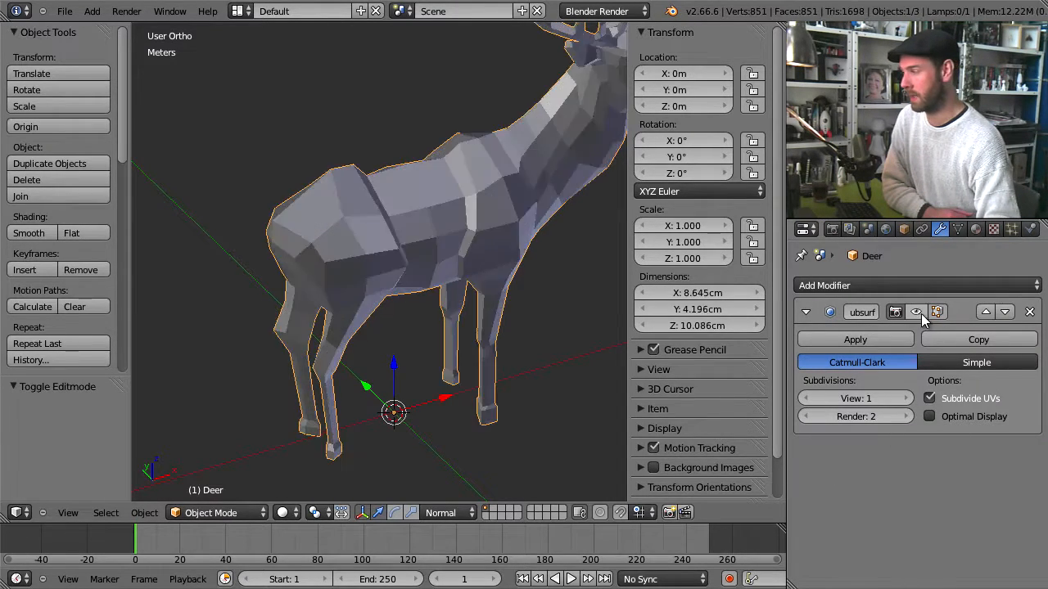
click(916, 312)
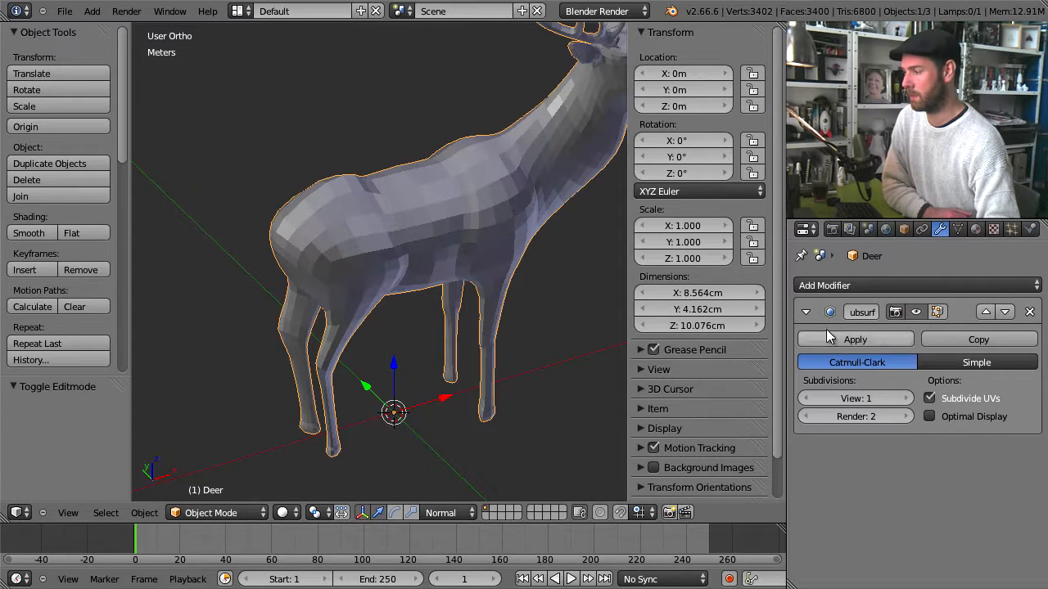
Add a Solidify modifier to the deer and view the thickened model from the front side.
click(892, 285)
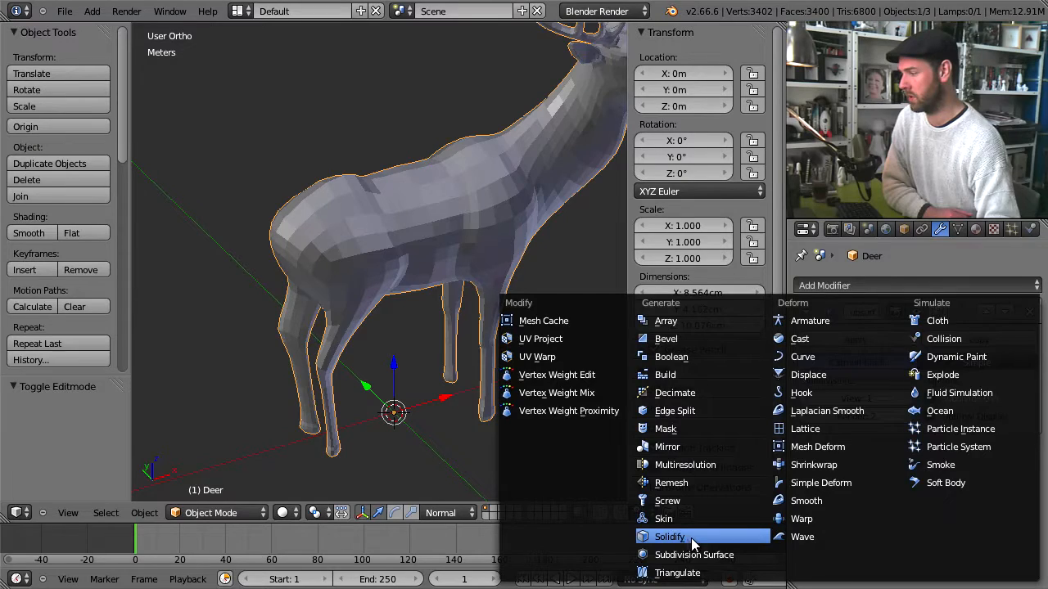
click(669, 537)
scroll(550, 196, down, 4)
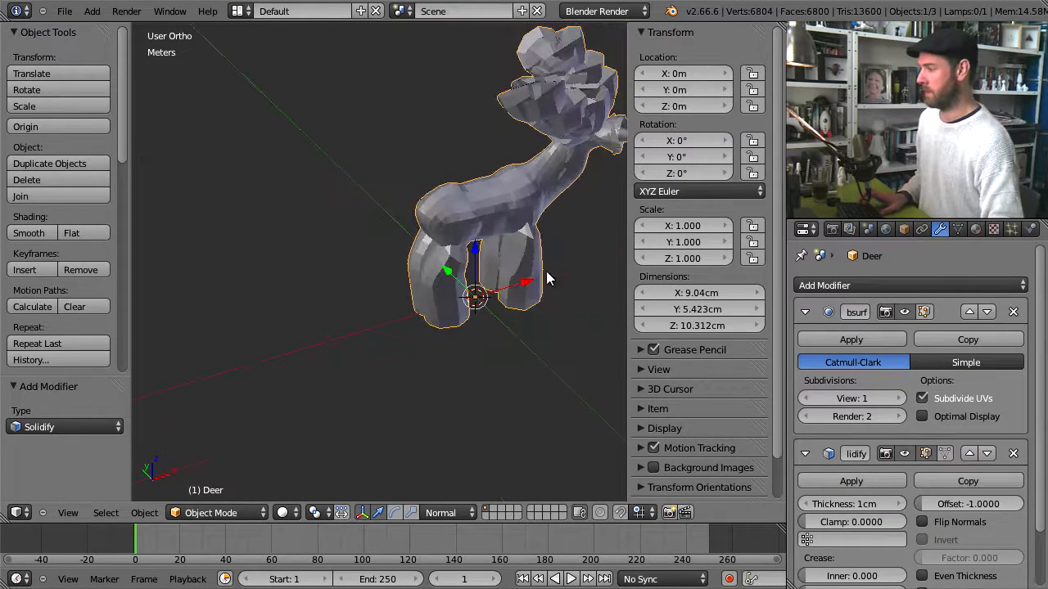
middle_drag(546, 271, 403, 265)
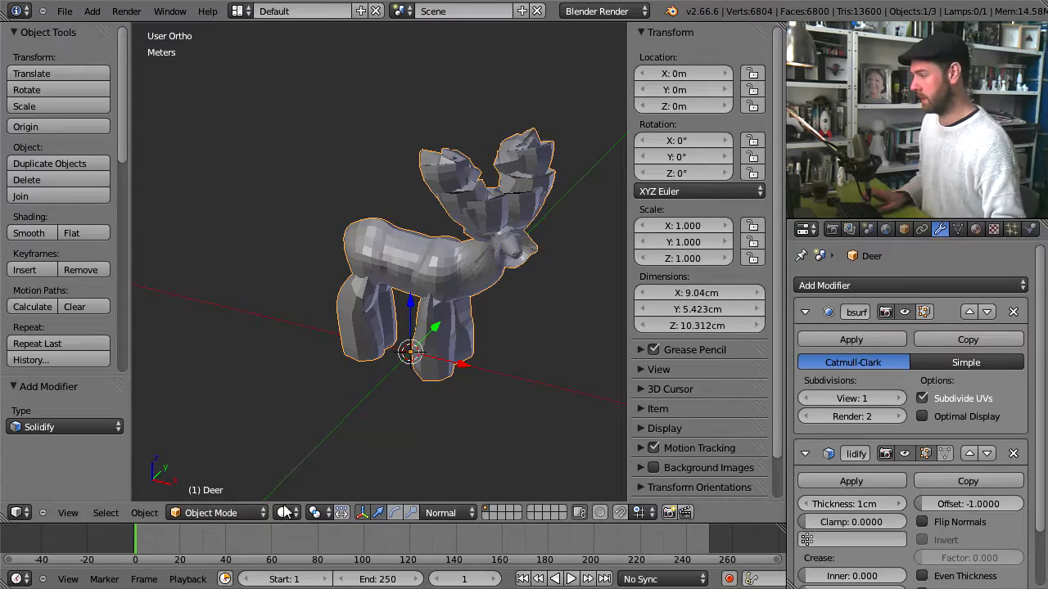
Examine the Solidify shell around the deer's body in Edit Mode wireframe, selecting a vertex at the middle of the back.
key(Tab)
scroll(432, 297, up, 3)
key(z)
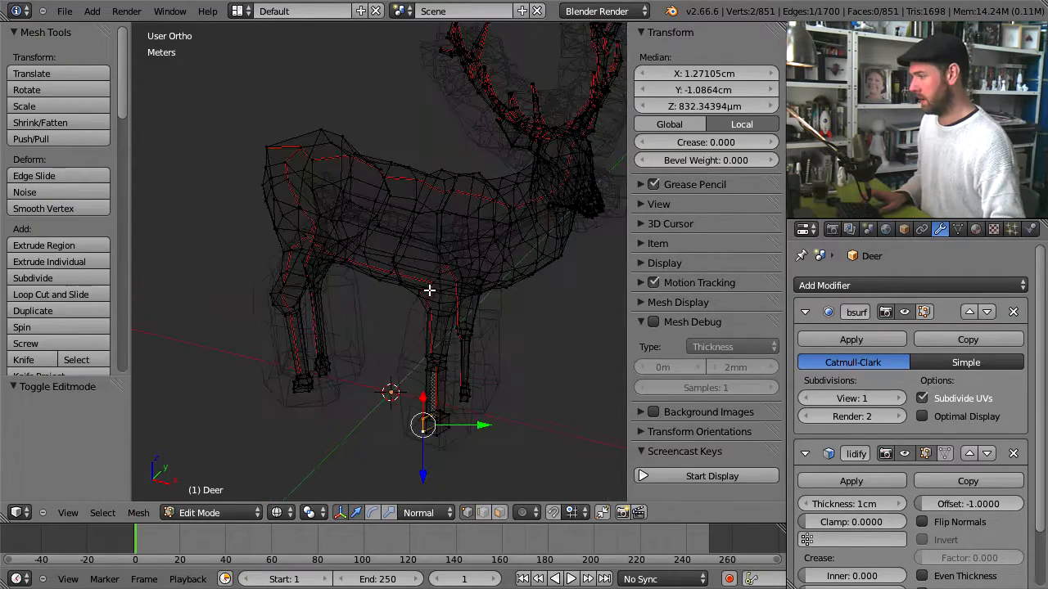
middle_drag(430, 290, 468, 292)
scroll(468, 292, up, 3)
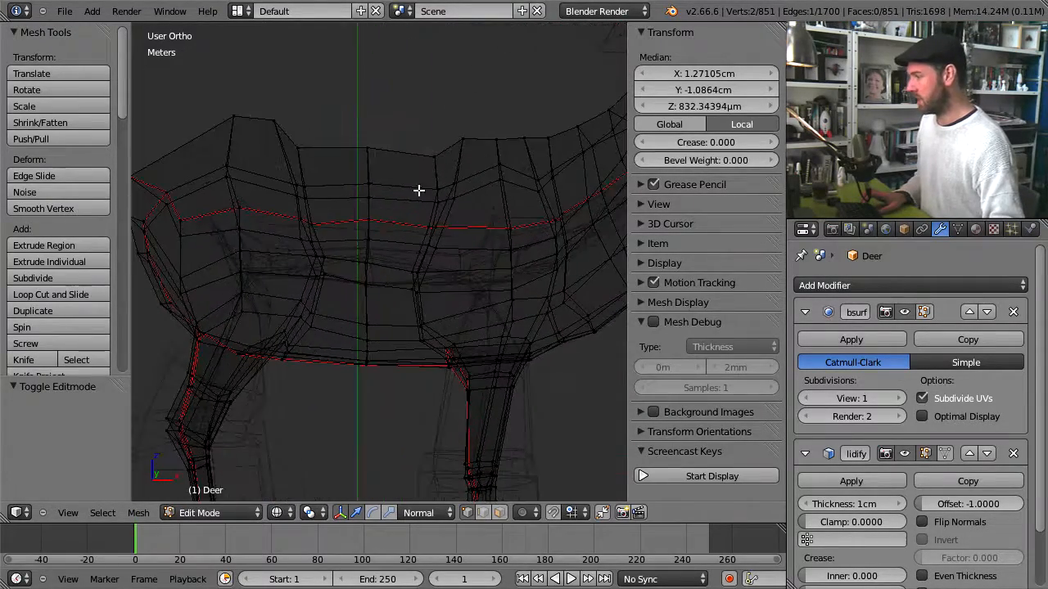
right_click(372, 147)
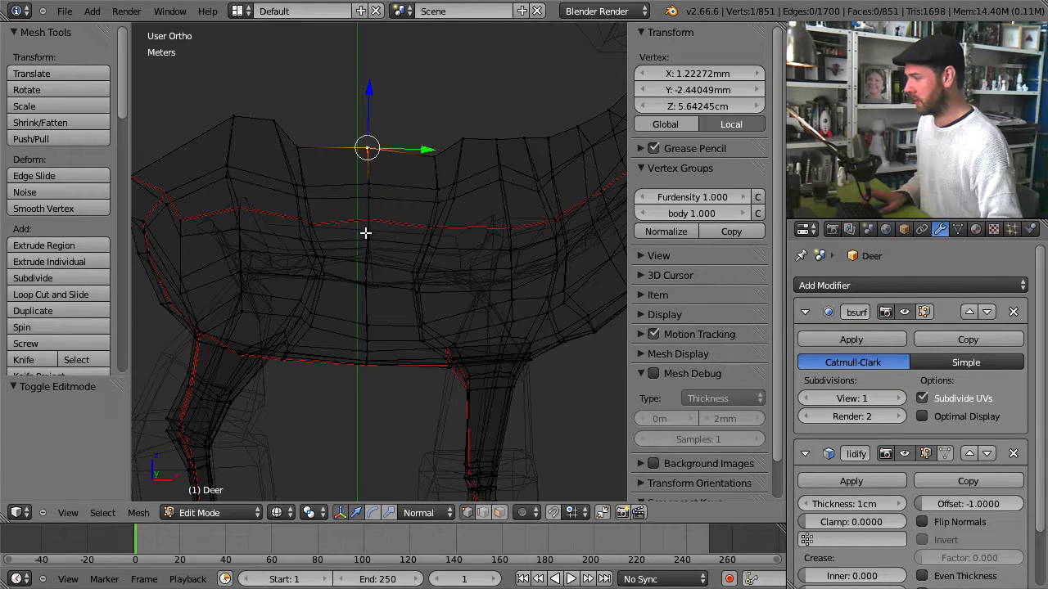
Set the Solidify thickness to 3 mm and return to Object Mode in solid shading to examine the head and antlers.
click(851, 503)
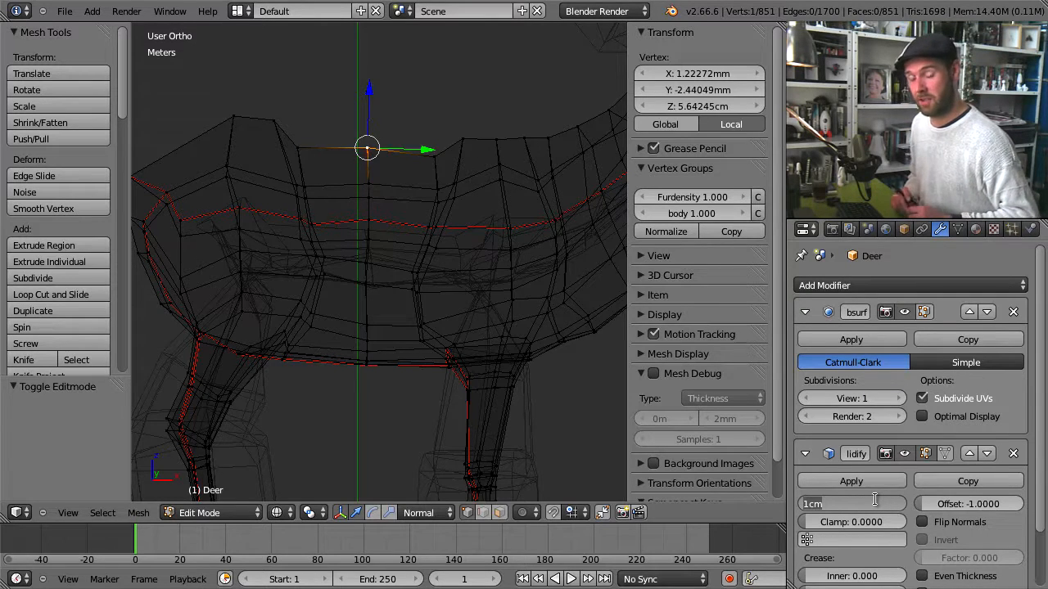
text(2)
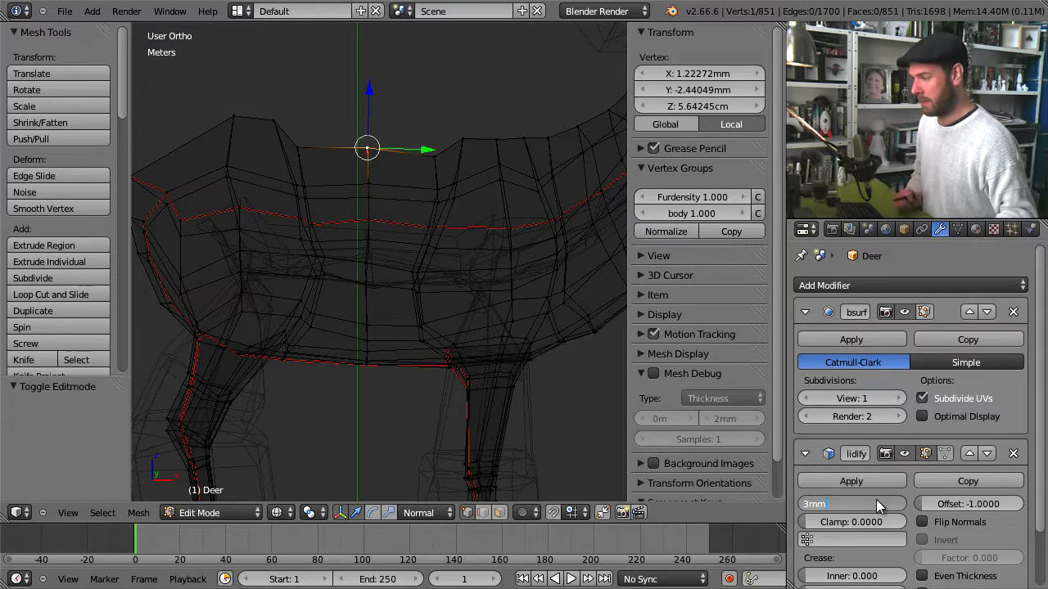
key(Return)
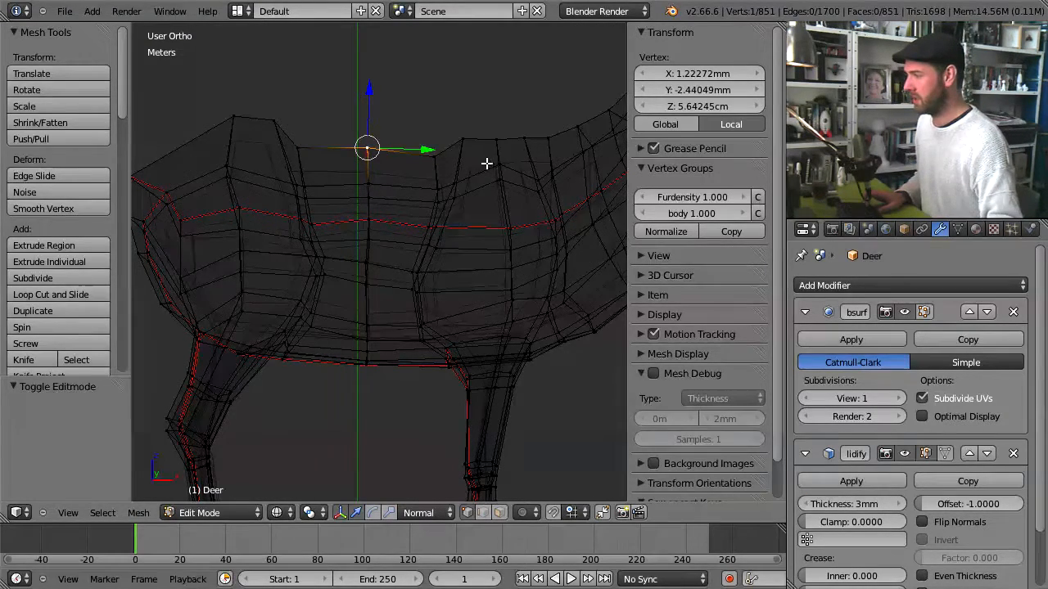
key(Tab)
shift+middle_drag(536, 206, 295, 350)
shift+middle_drag(435, 152, 446, 299)
key(z)
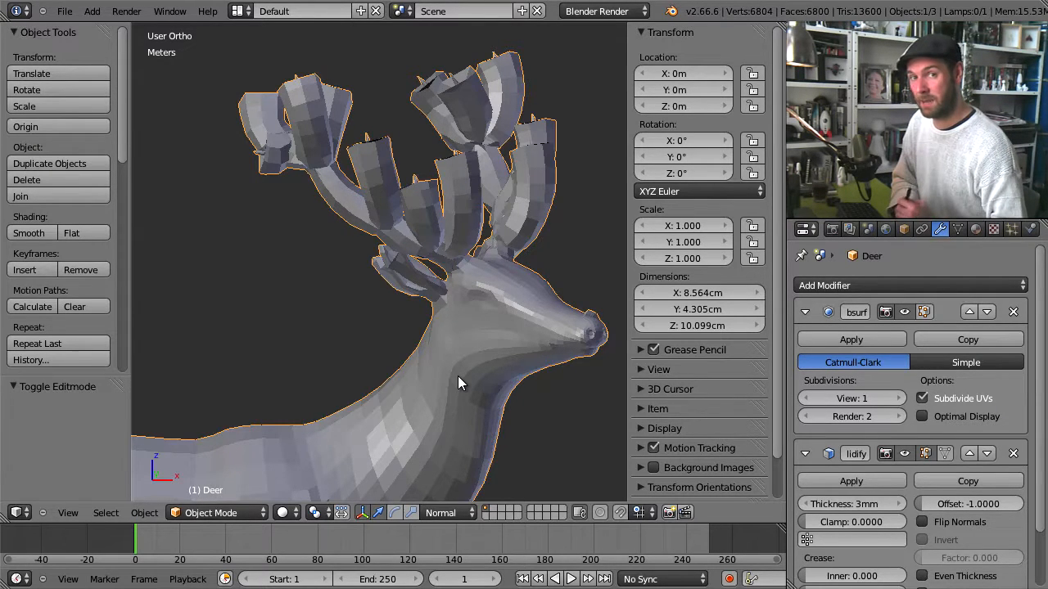
Set the Solidify offset to 1 and view the whole deer.
click(972, 504)
text(1)
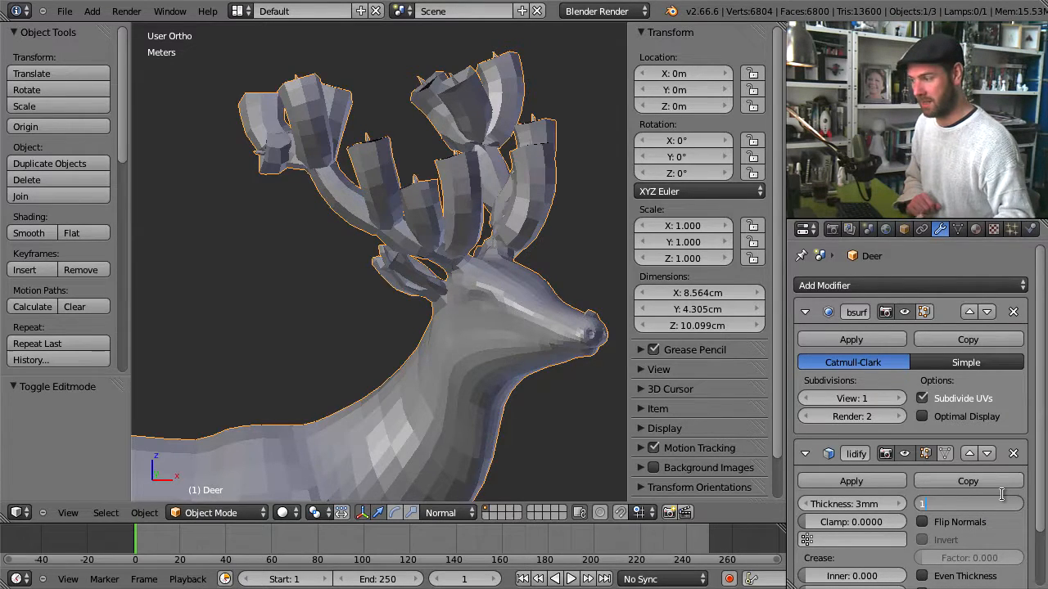
key(Return)
scroll(464, 176, down, 6)
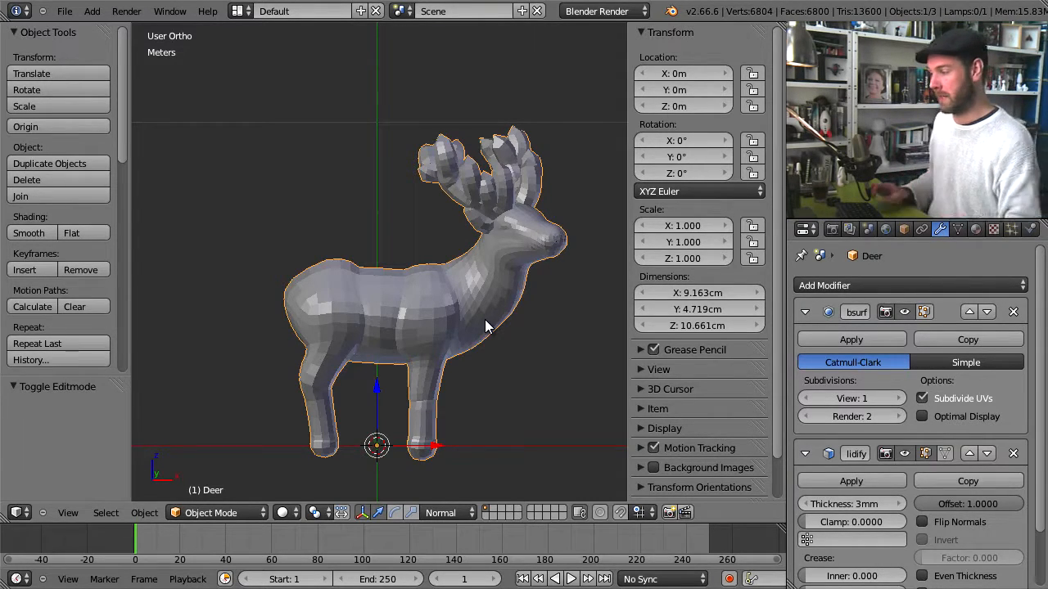
click(865, 503)
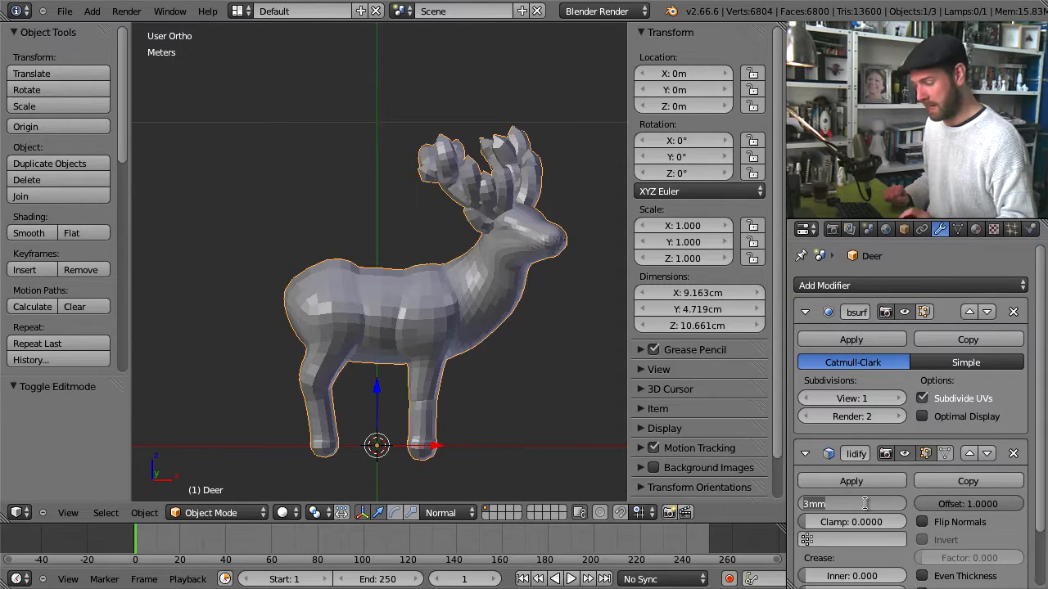
text(3mm)
key(Return)
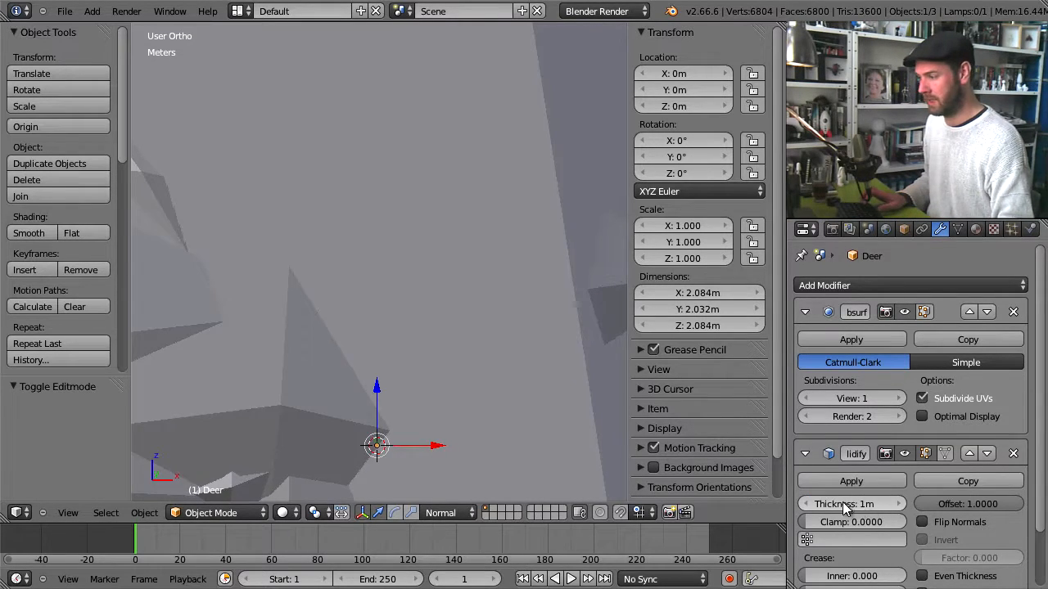
Set the Solidify thickness to 1 mm and view the deer's antlers and head at an angle.
click(842, 501)
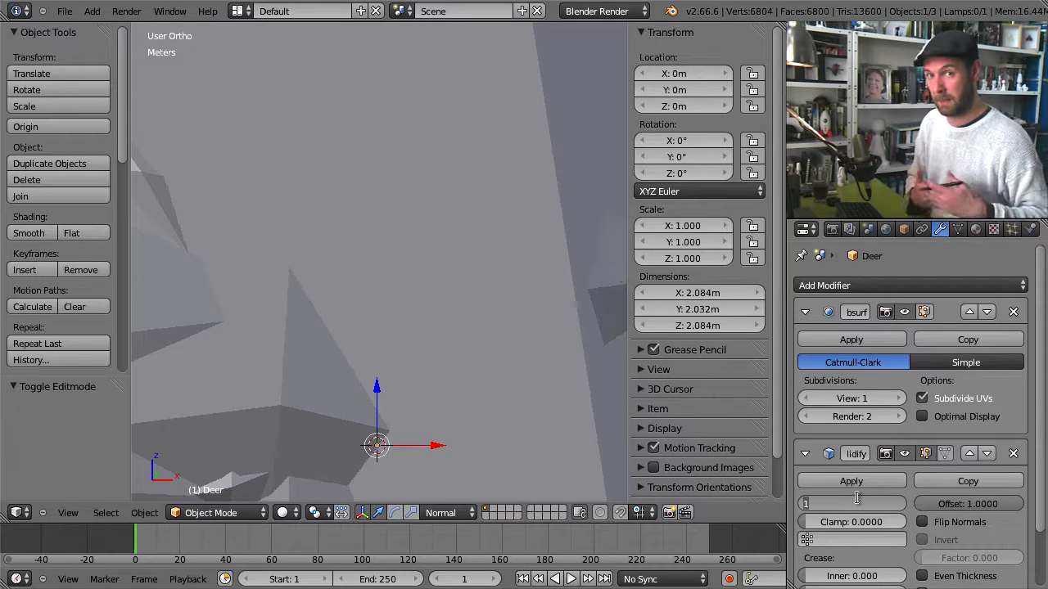
key(ctrl+a)
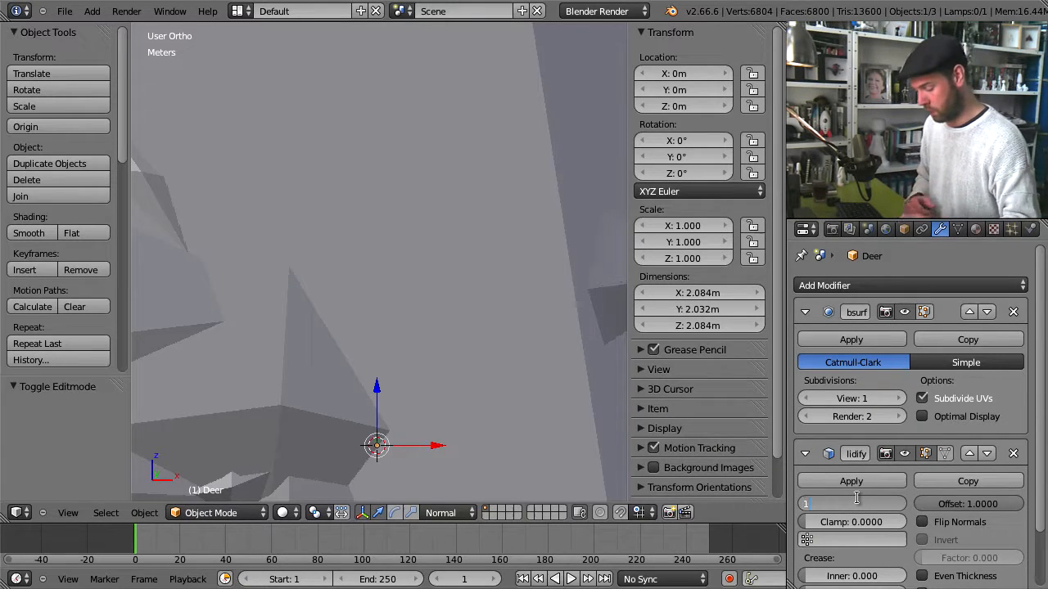
text(1mm)
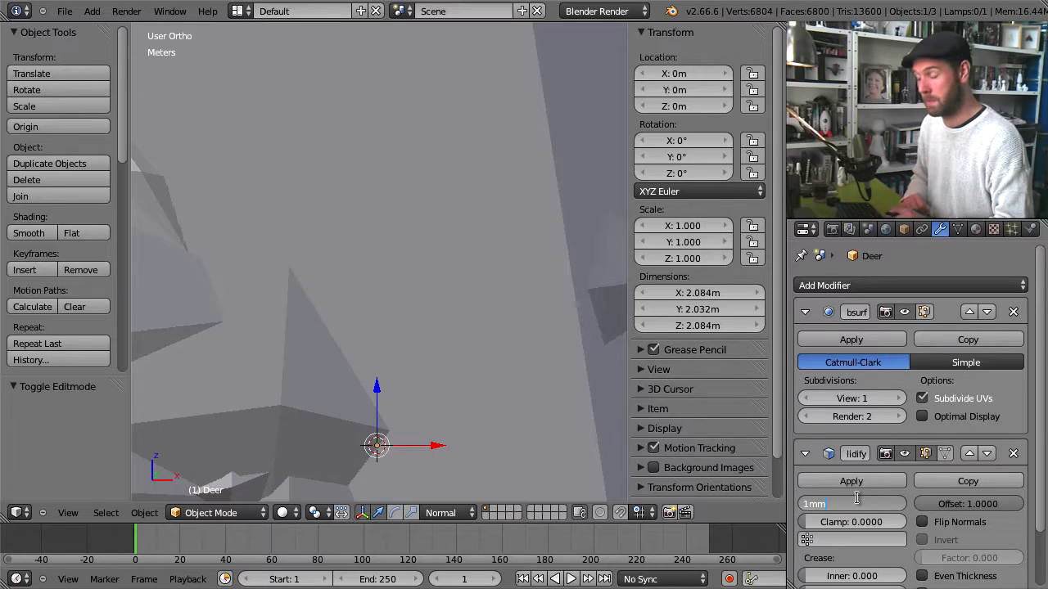
key(Return)
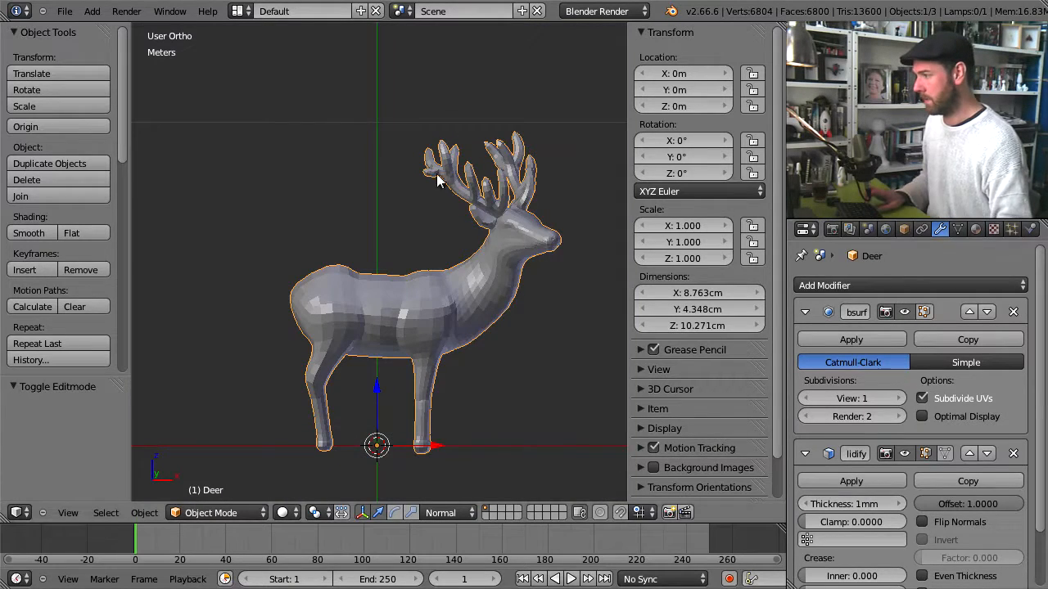
scroll(505, 226, down, 2)
scroll(491, 246, up, 4)
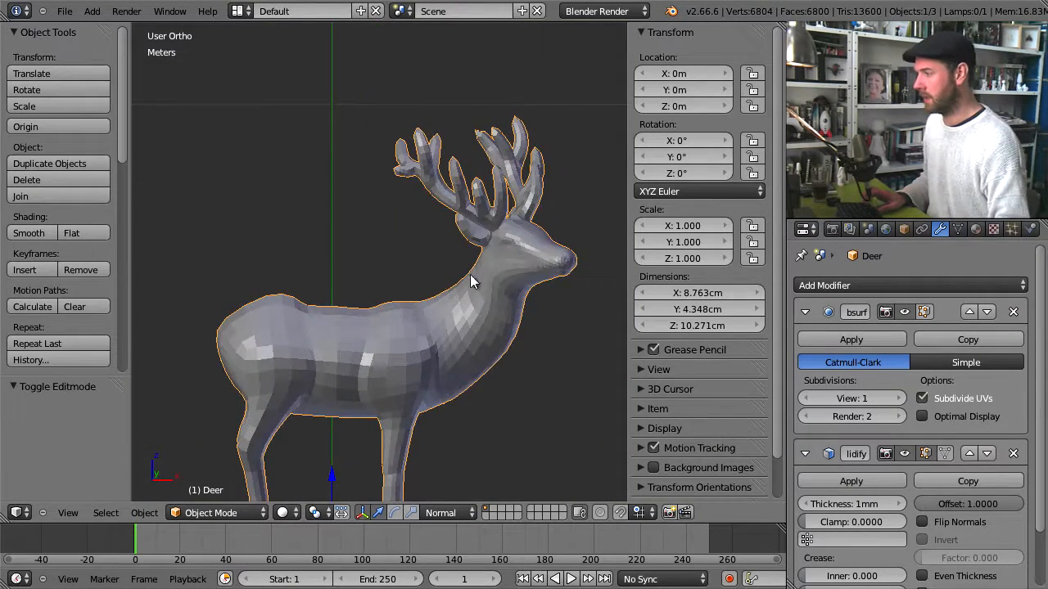
middle_drag(470, 278, 503, 266)
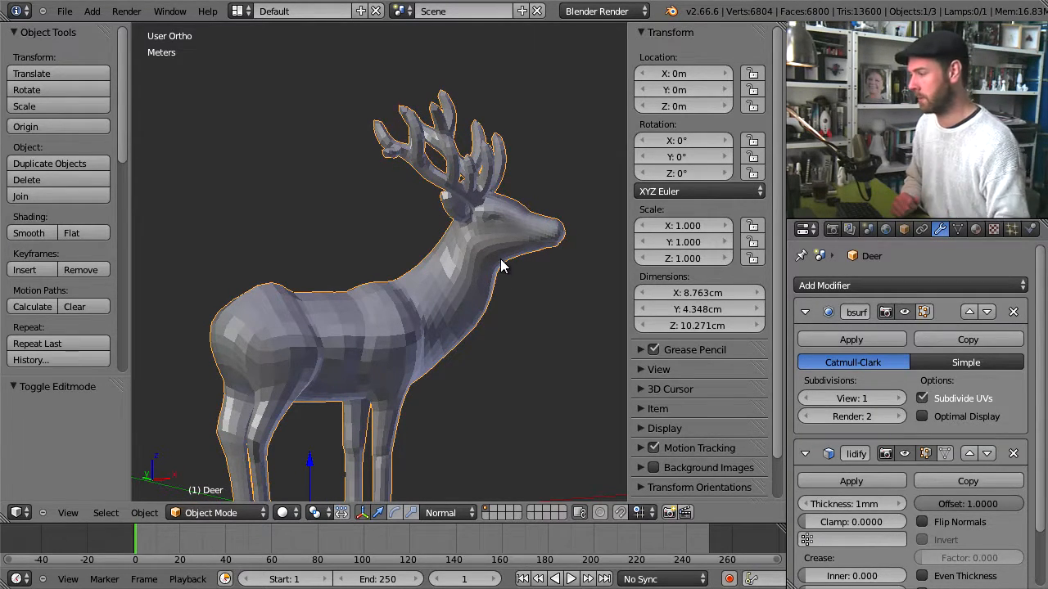
Apply the Subsurf and Solidify modifiers to the deer and inspect its inner and outer shells in wireframe.
click(866, 339)
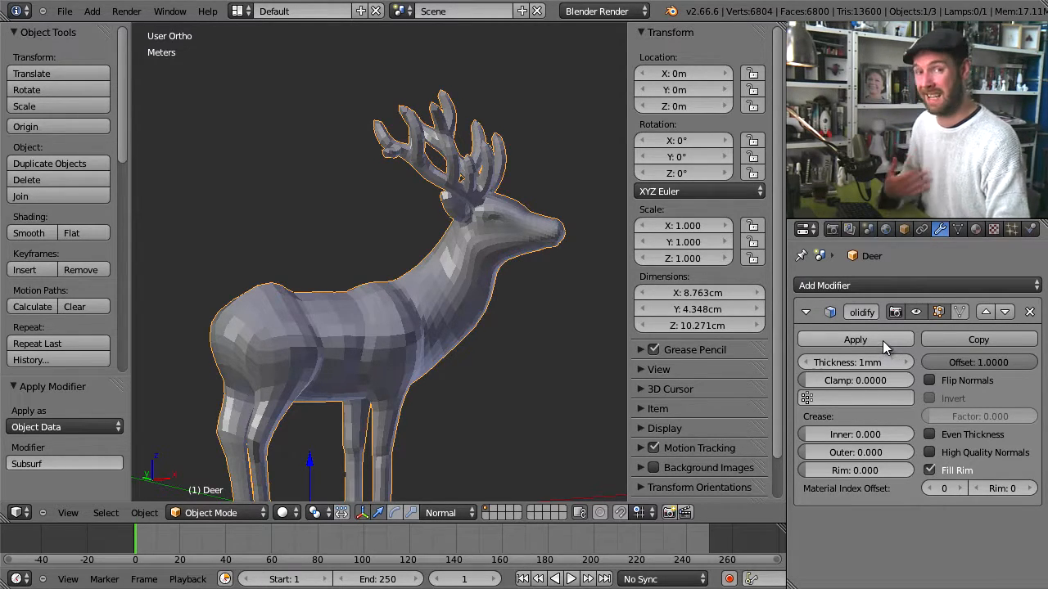
click(887, 339)
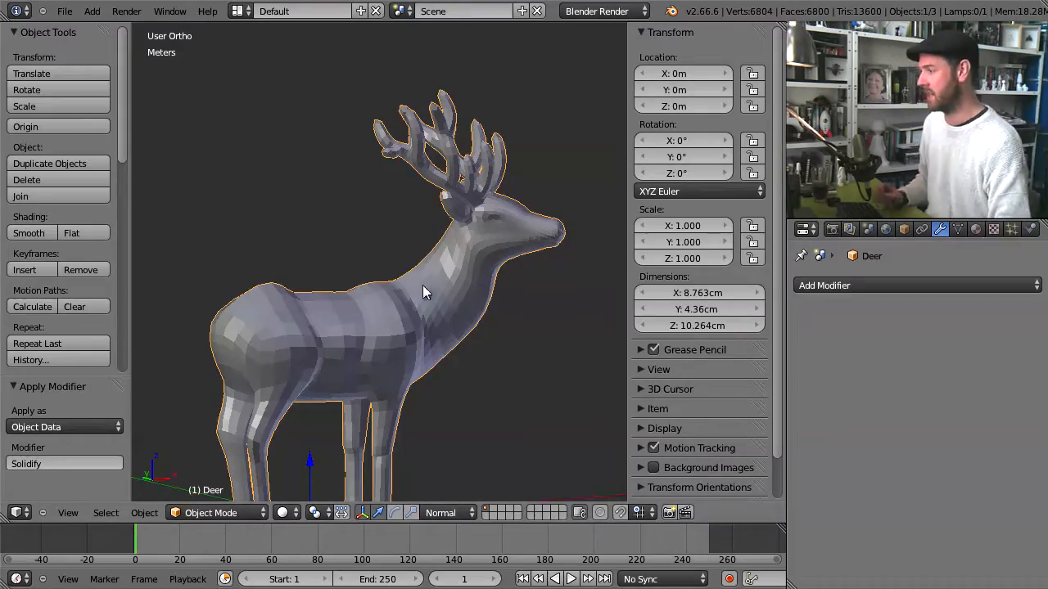
scroll(439, 300, up, 8)
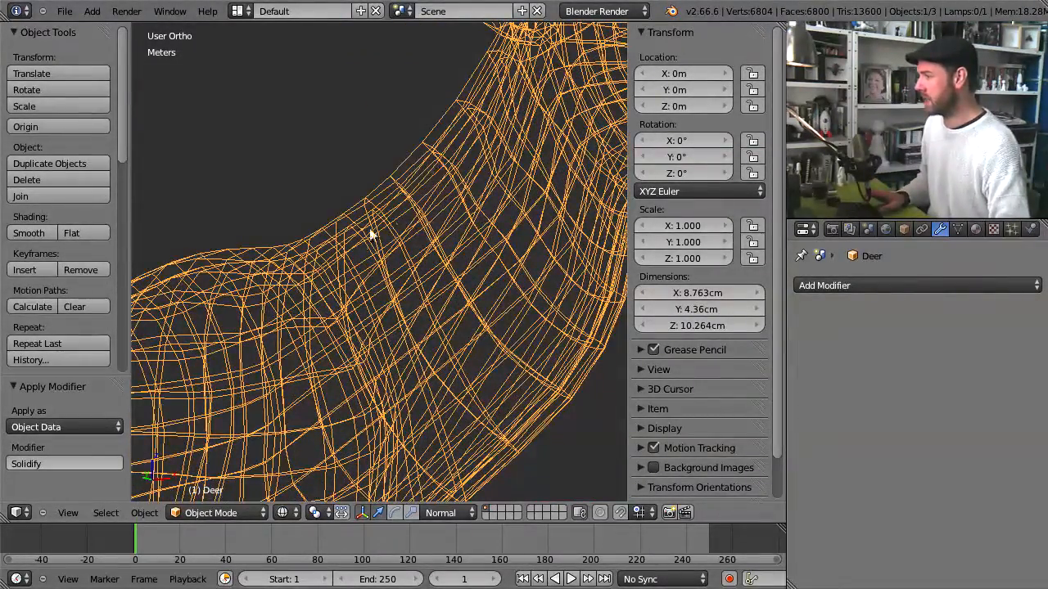
scroll(478, 106, down, 2)
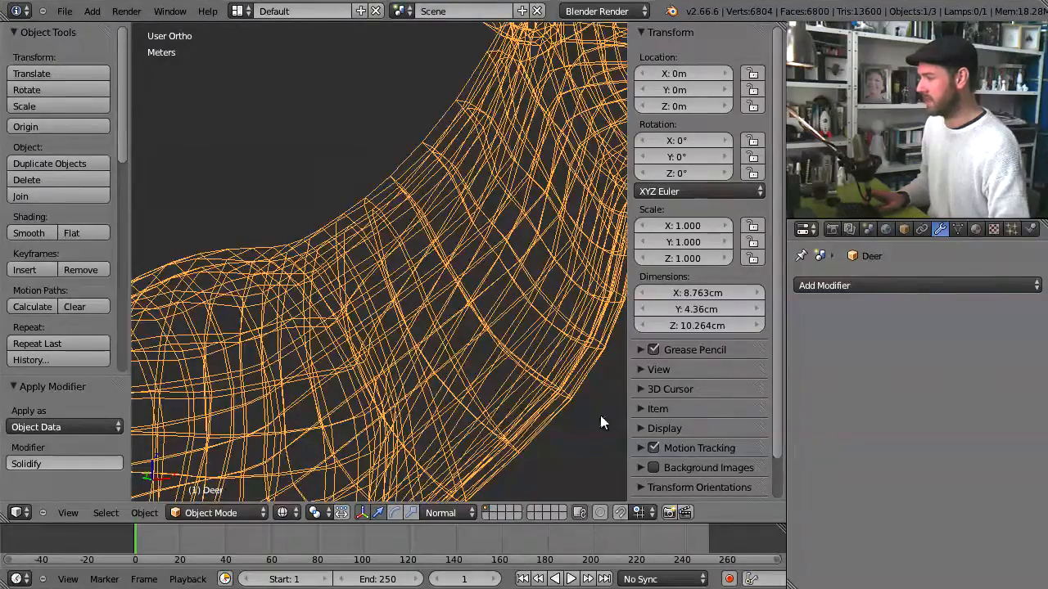
scroll(540, 376, down, 2)
scroll(566, 236, down, 2)
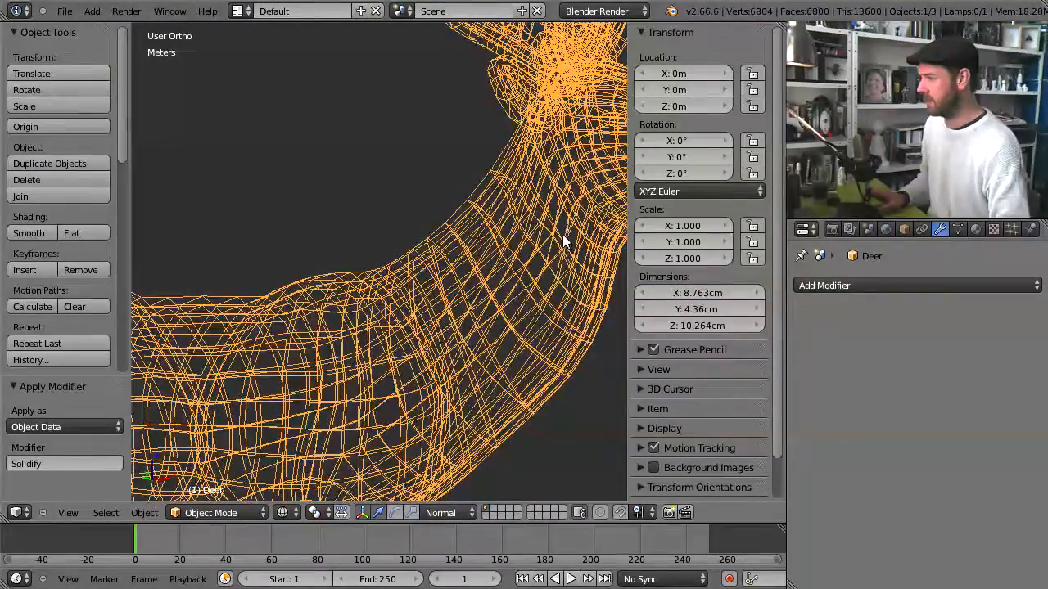
scroll(491, 345, down, 3)
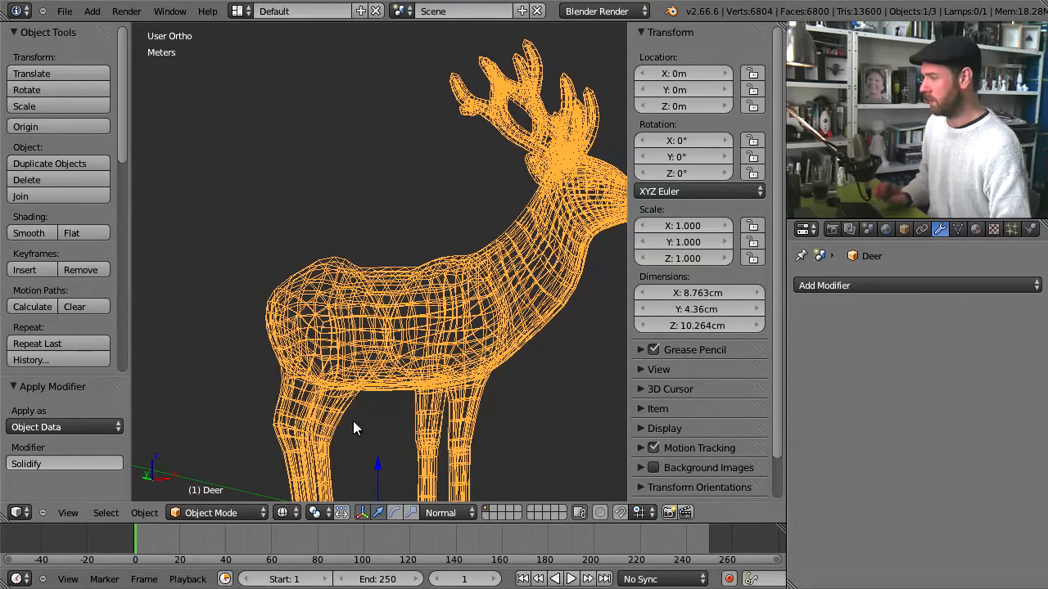
Separate the deer mesh by loose parts in Edit Mode.
key(Tab)
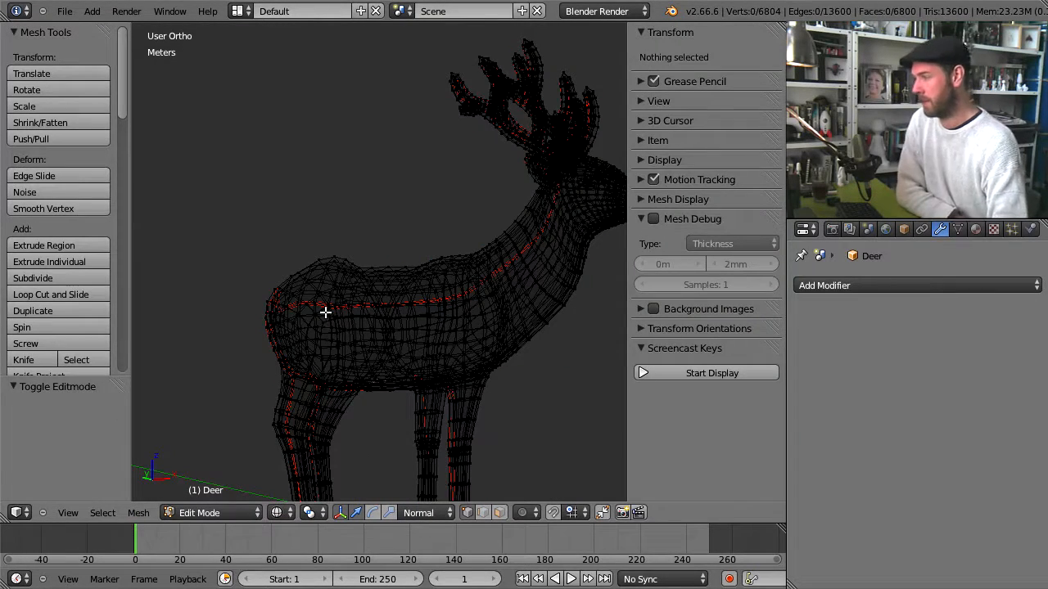
click(139, 513)
mouse_move(217, 284)
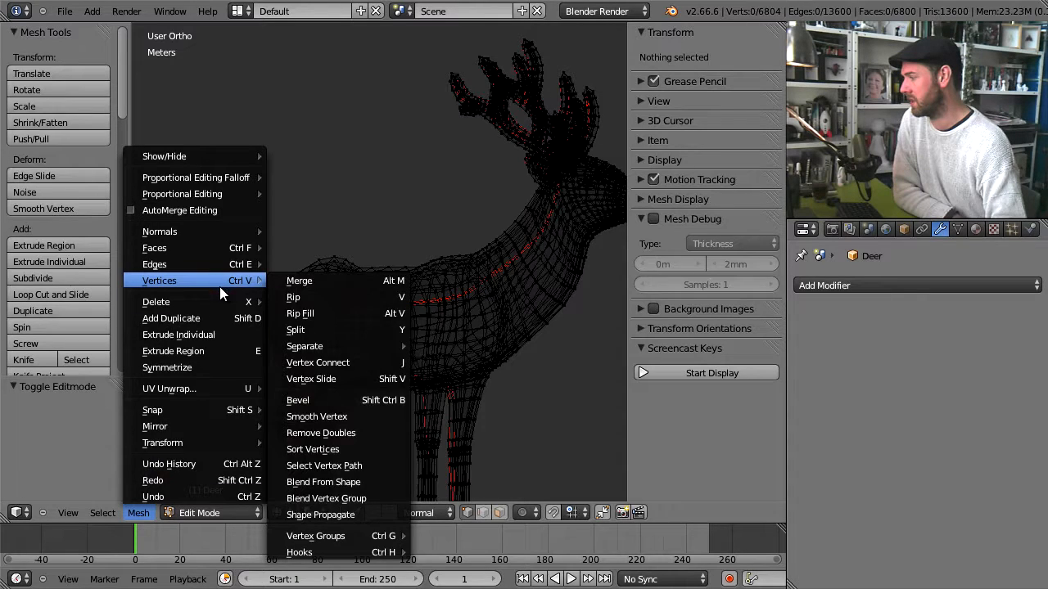
mouse_move(362, 349)
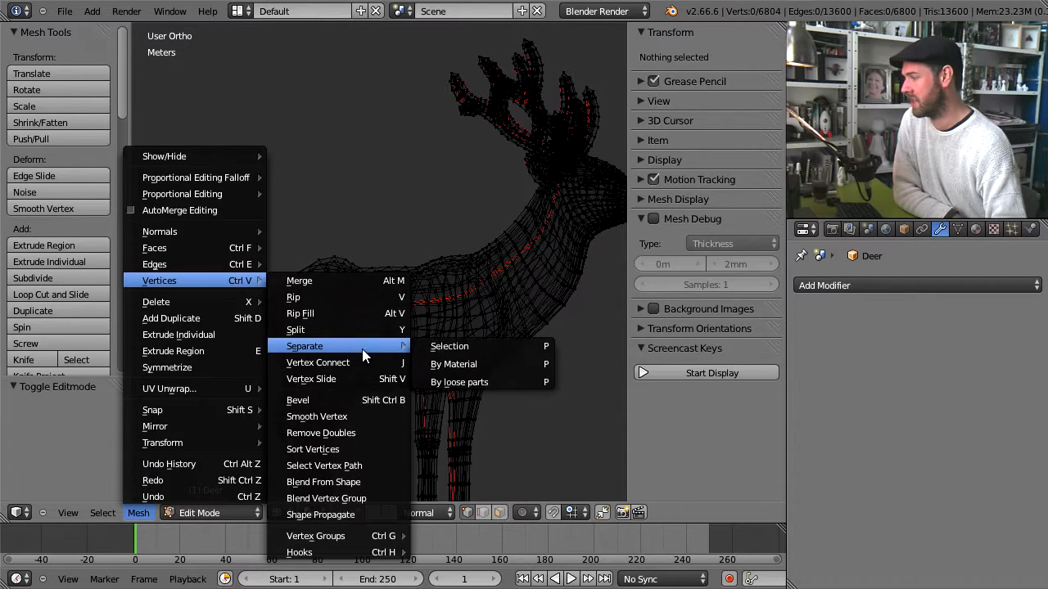
click(533, 385)
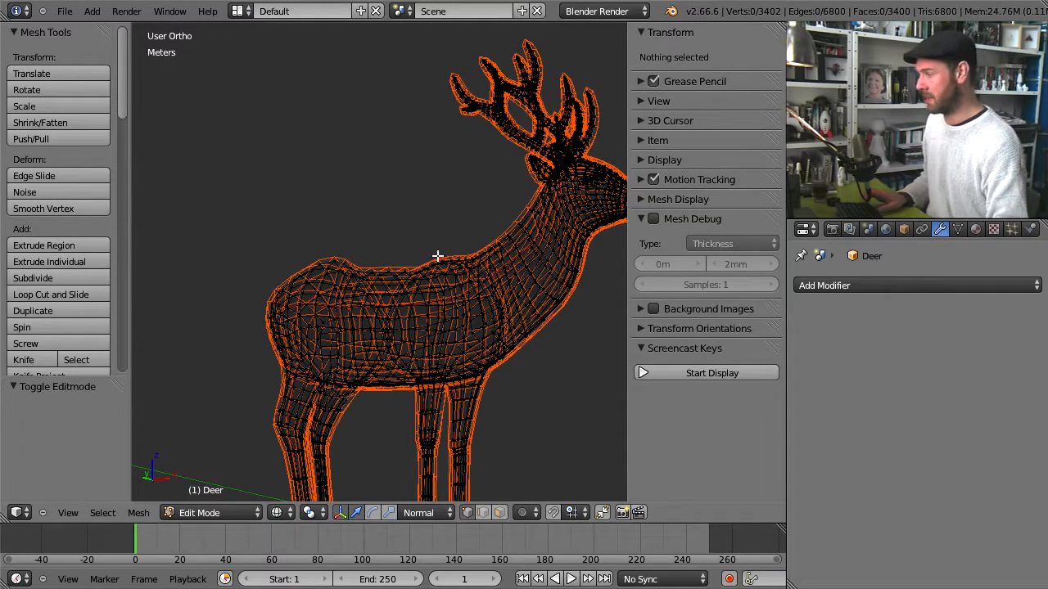
In Object Mode, move the inner deer away from the outer shell by about -6.445 cm X, 4.036 cm Y and 2.359 cm Z, in solid shading.
click(219, 515)
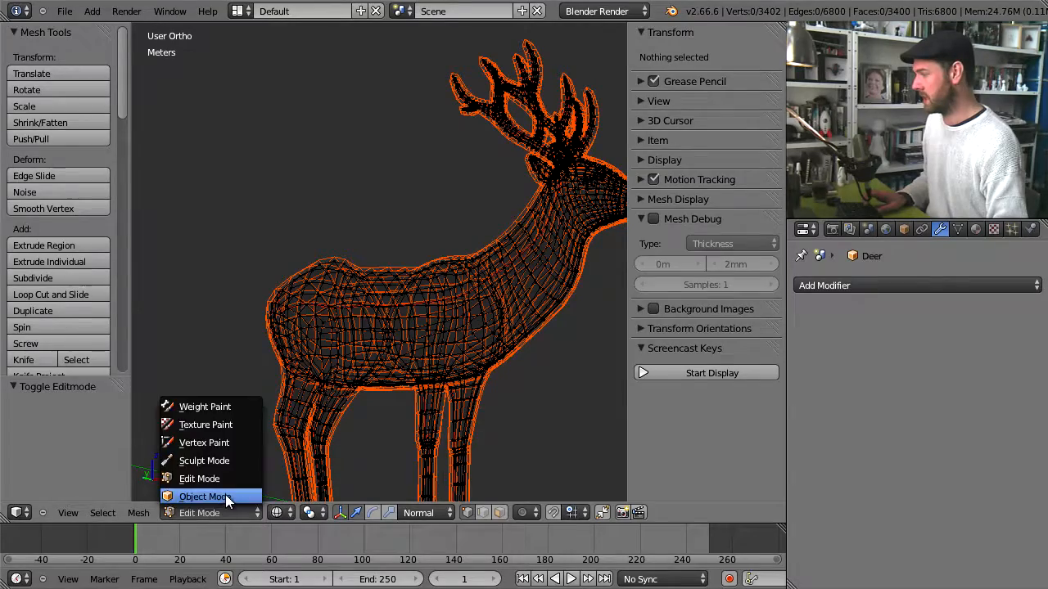
click(225, 494)
right_click(531, 256)
scroll(536, 274, down, 5)
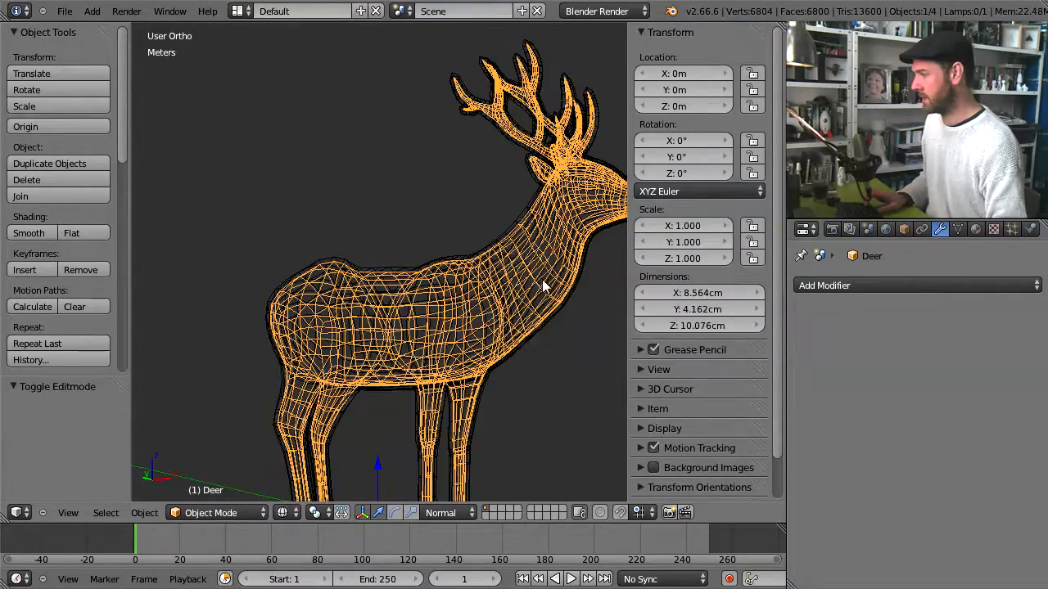
key(g)
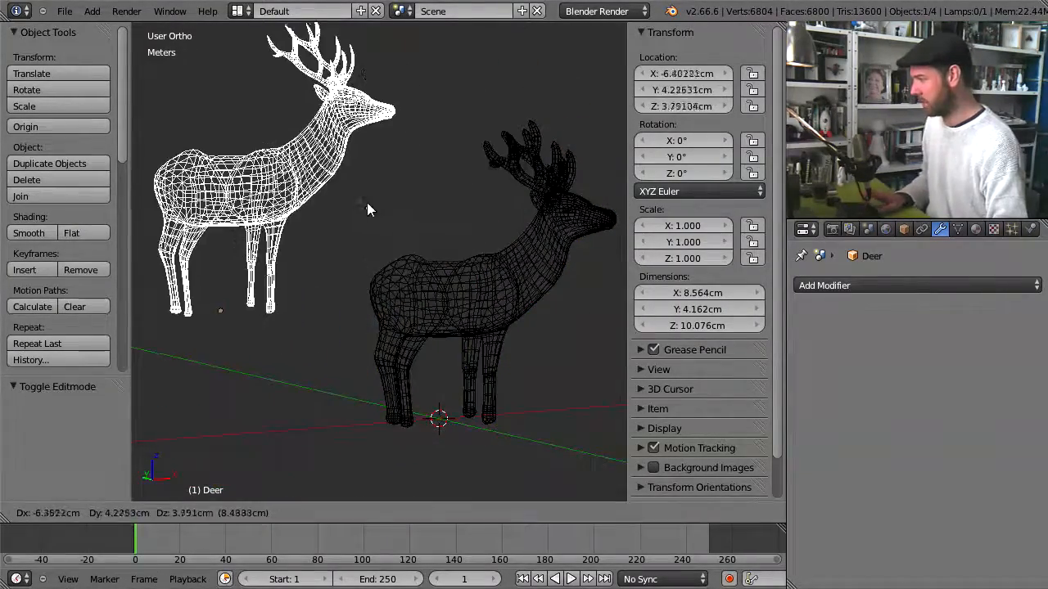
click(370, 239)
key(z)
Compare the thin inner deer with the thickened outer one, selecting each, and look closely at the outer deer's antler base.
right_click(475, 288)
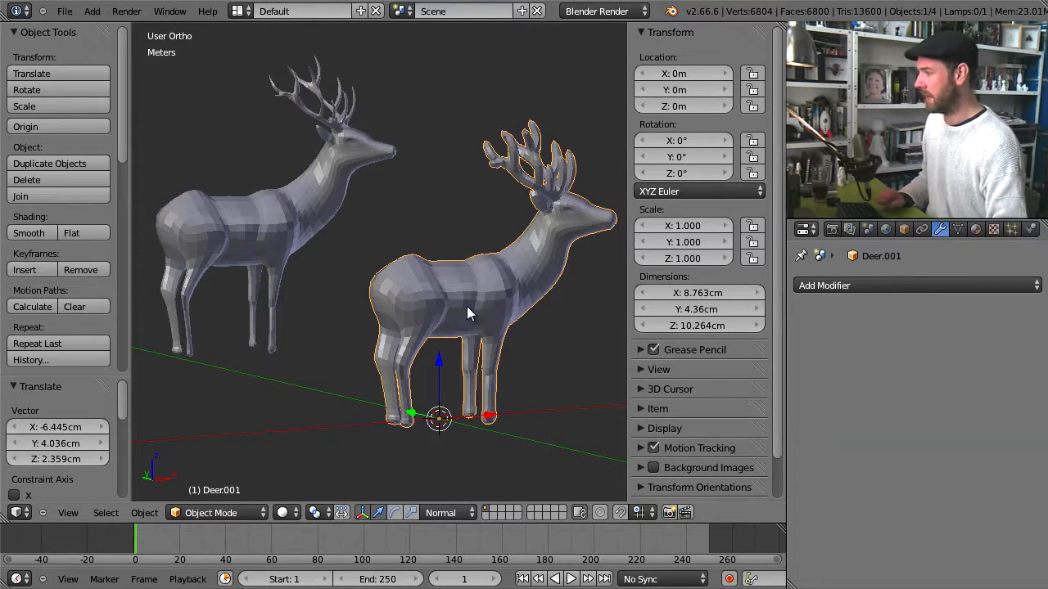
right_click(304, 156)
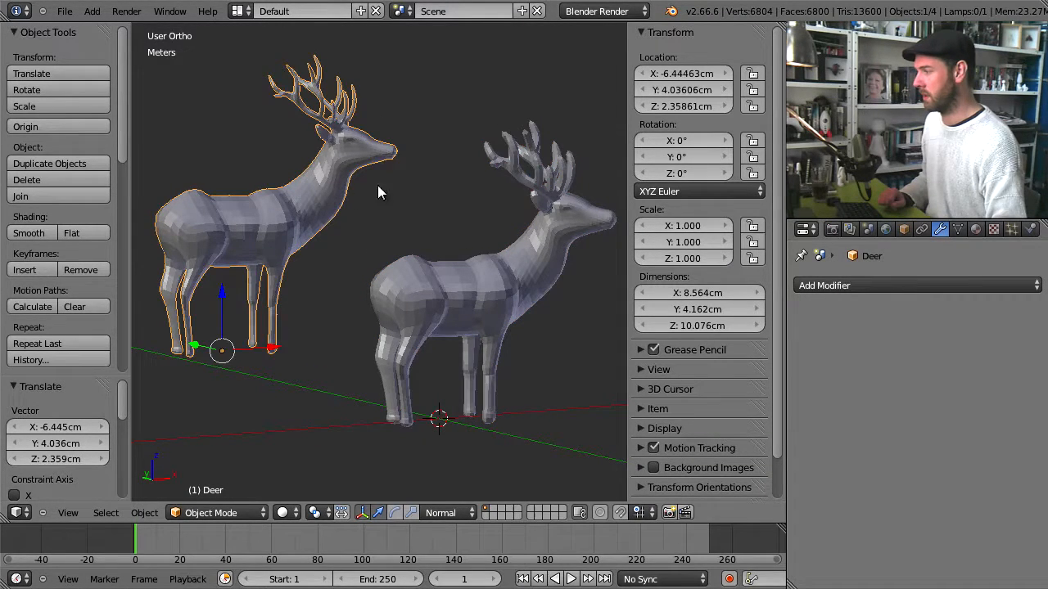
right_click(537, 220)
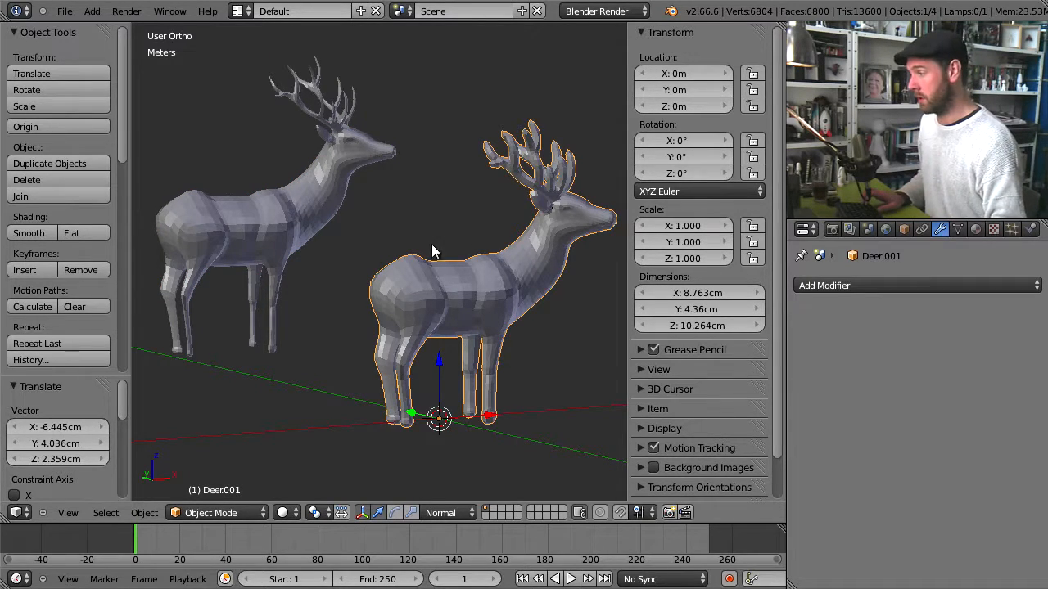
shift+middle_drag(431, 252, 407, 339)
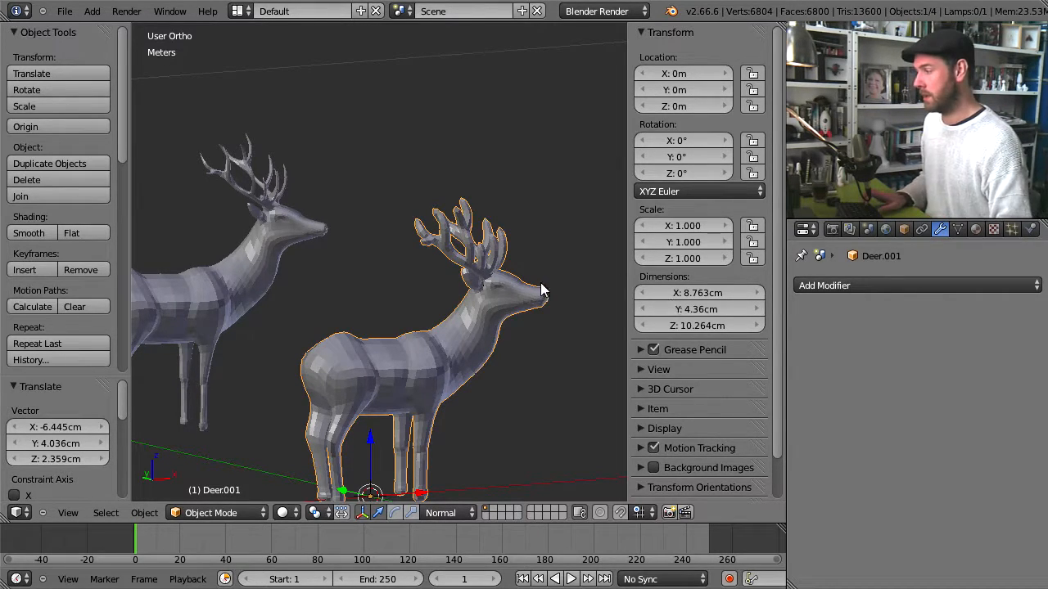
scroll(563, 306, up, 8)
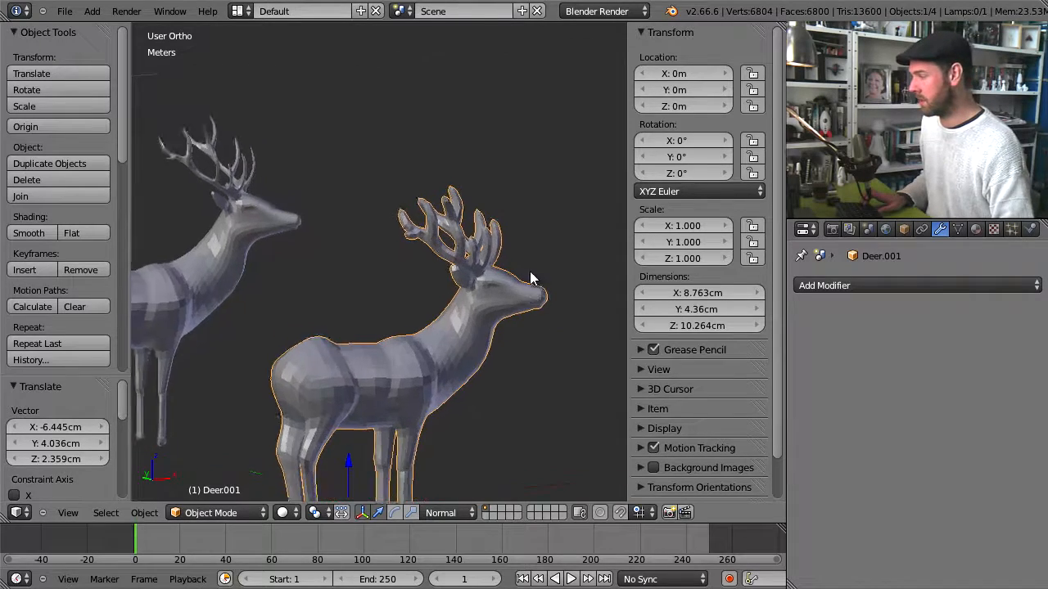
scroll(483, 237, up, 3)
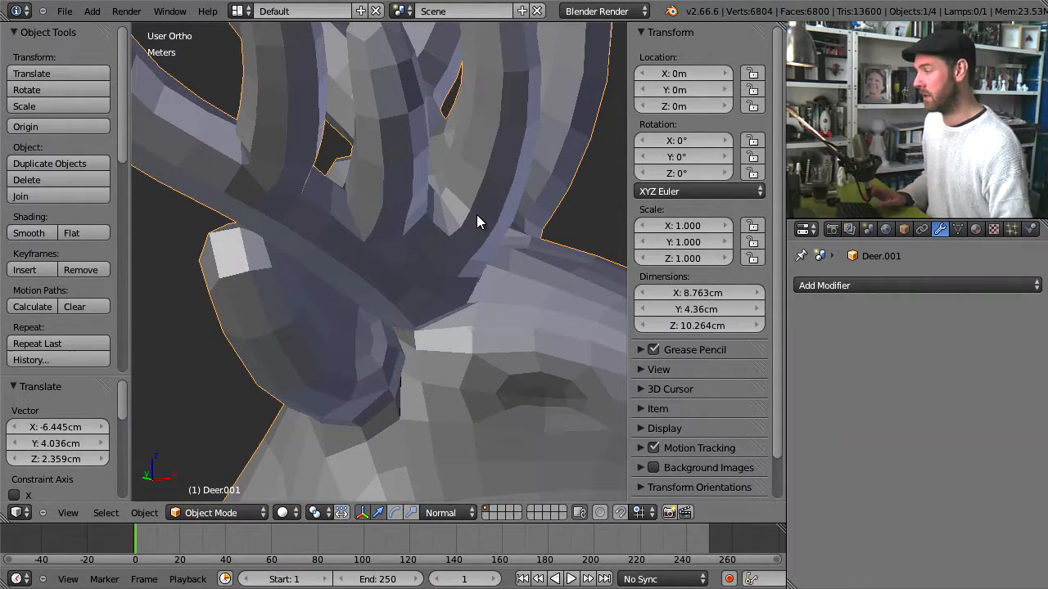
scroll(398, 276, up, 3)
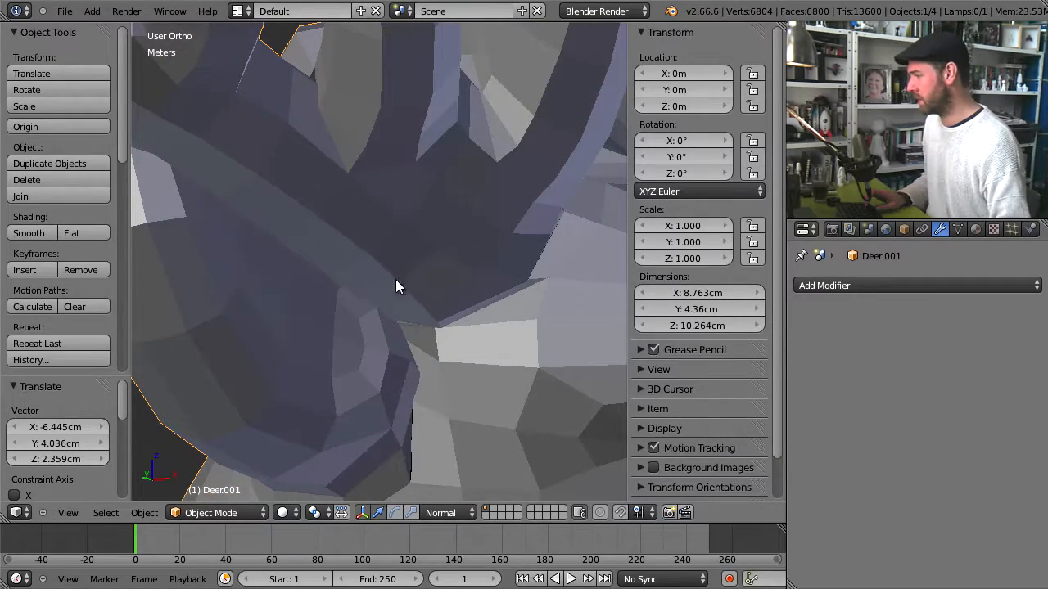
Examine the outer deer's mesh around the antler base and ear in Edit Mode, in wireframe and solid, and return to Object Mode with the whole deer framed.
key(z)
key(Tab)
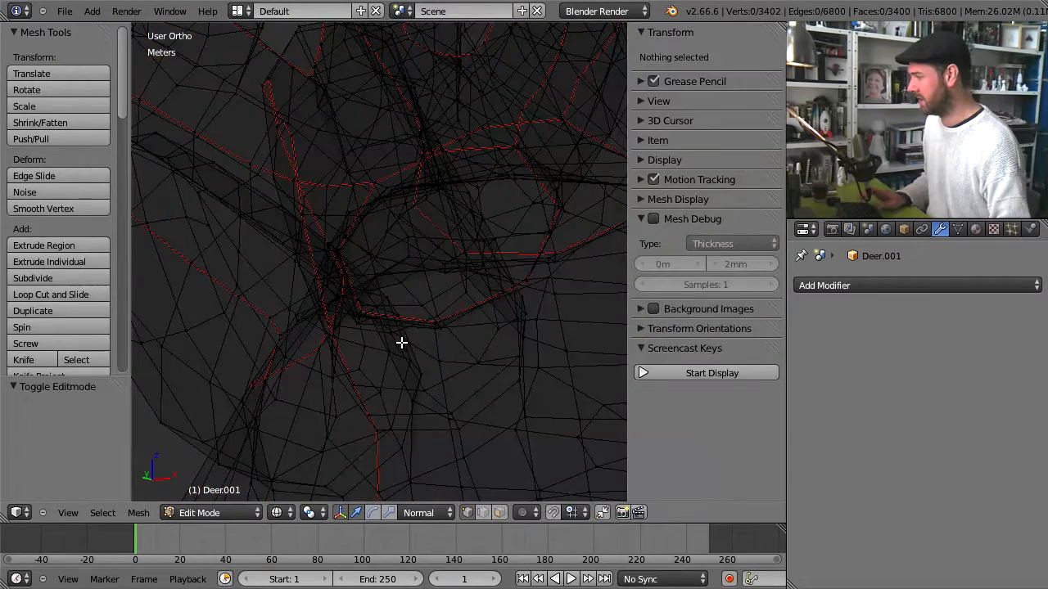
key(z)
scroll(388, 304, up, 2)
key(z)
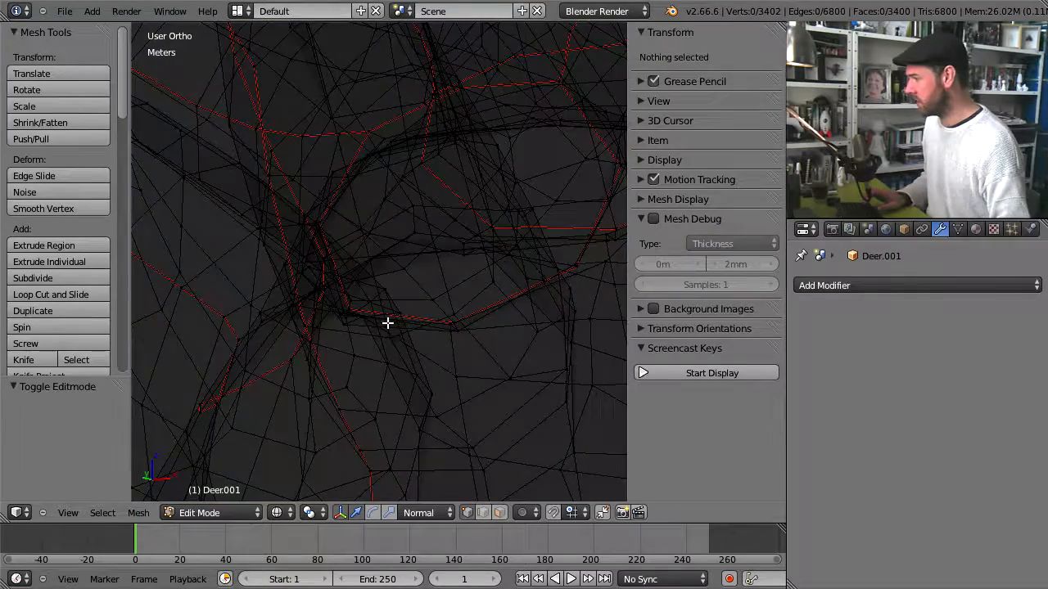
mouse_move(388, 322)
middle_down()
mouse_move(355, 322)
mouse_move(334, 297)
mouse_move(395, 272)
mouse_move(260, 237)
middle_up()
key(z)
scroll(298, 199, down, 3)
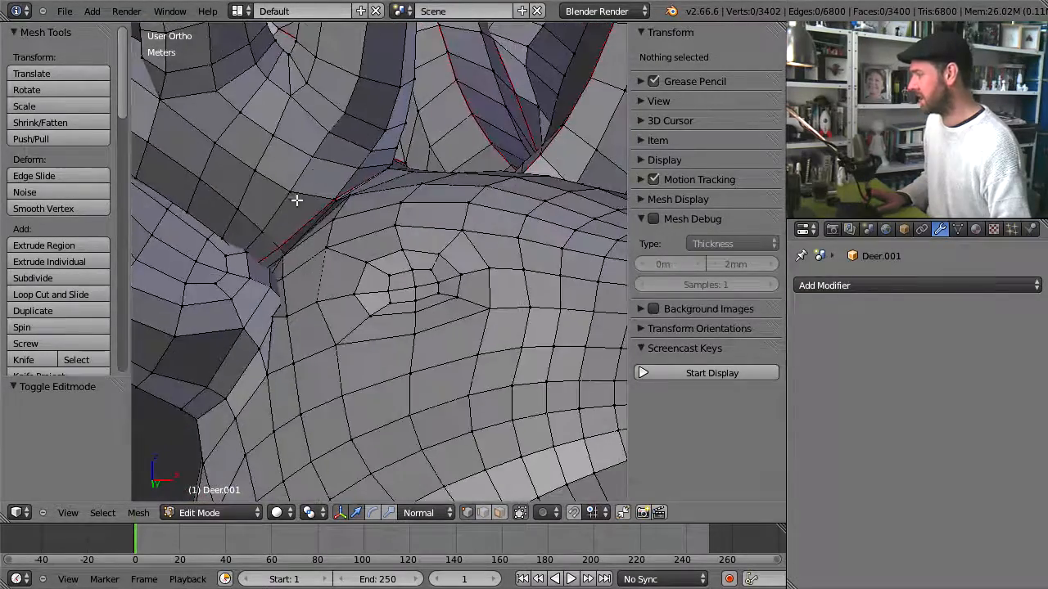
scroll(433, 206, up, 3)
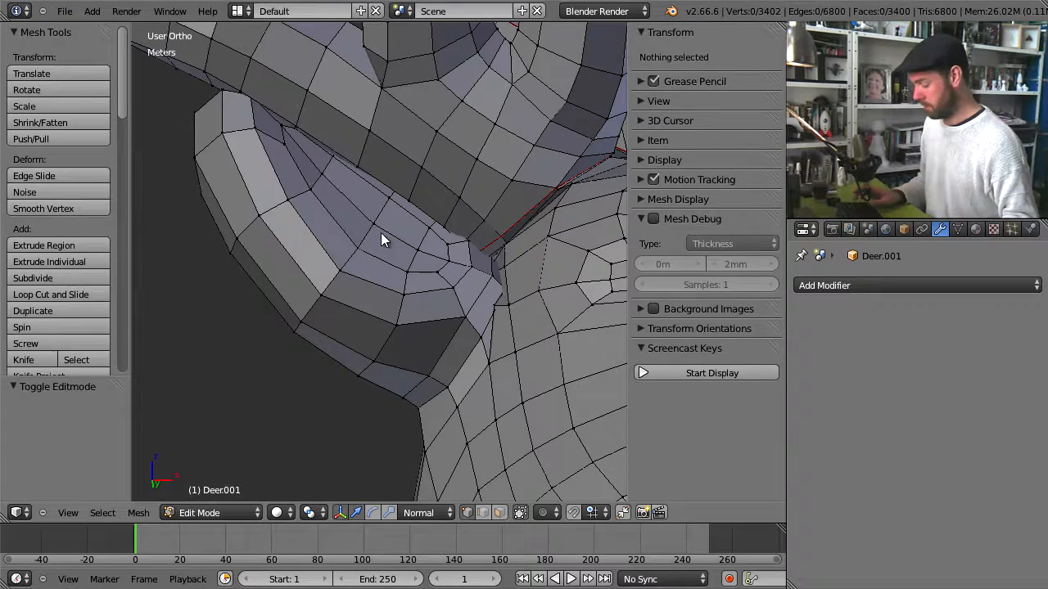
key(Tab)
key(KP_Decimal)
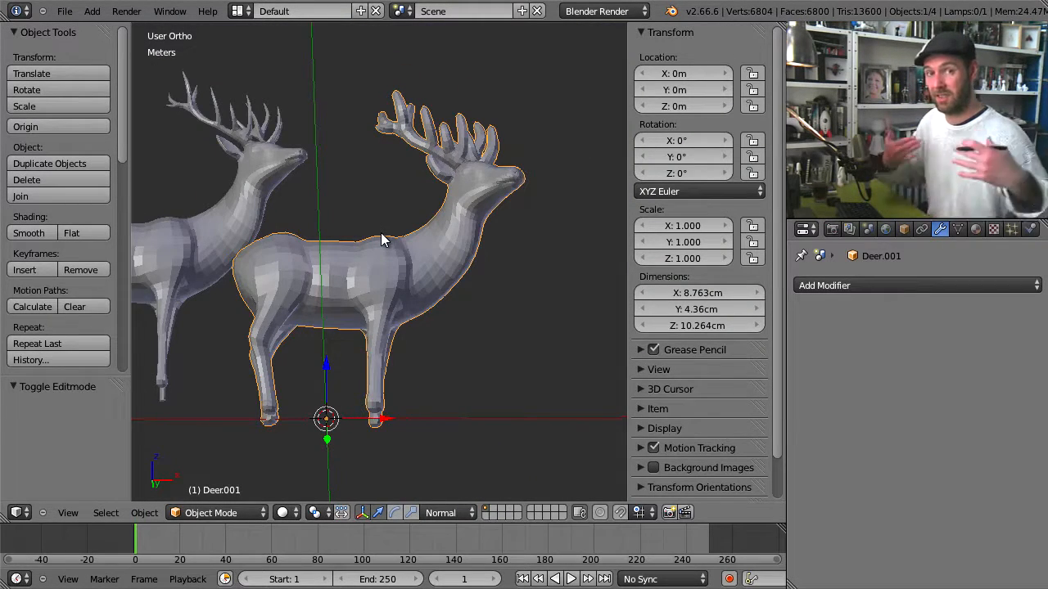